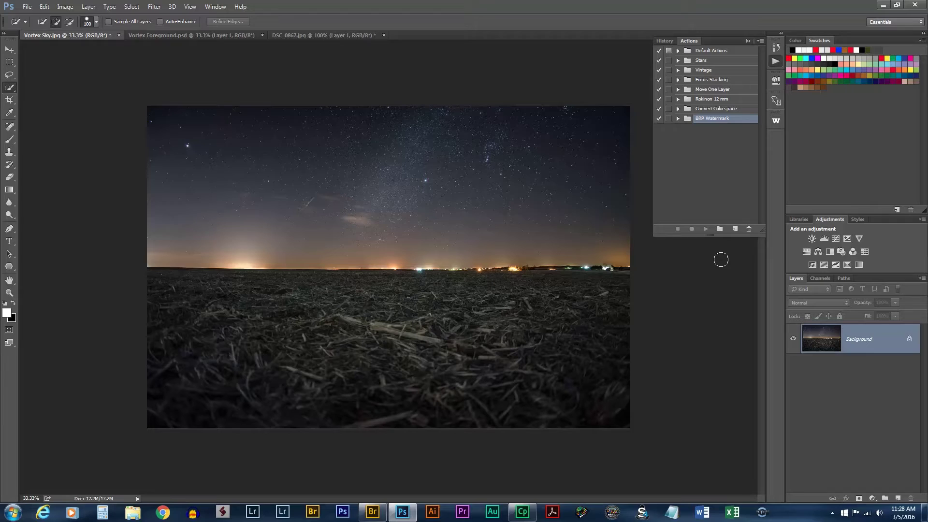
Duplicate the night-sky Background as Layer 1 with Ctrl+J
key(ctrl+j)
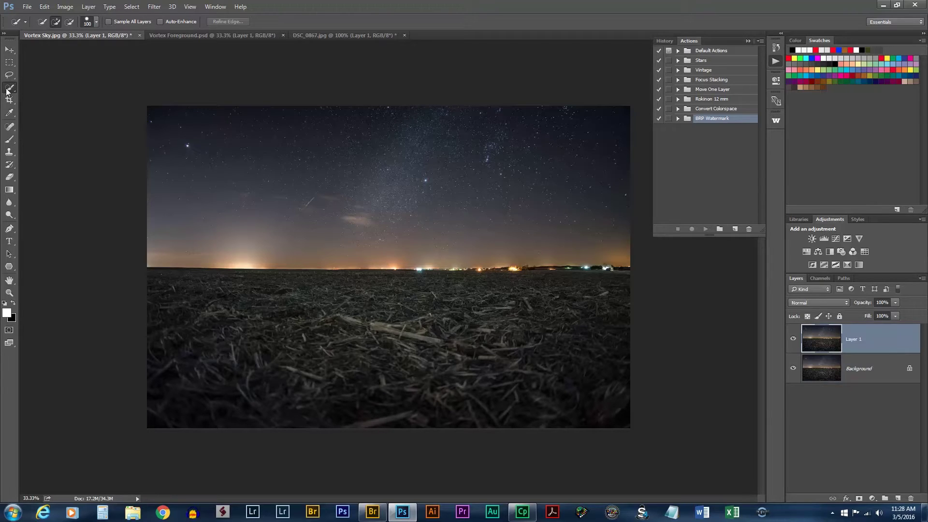
Quick-select the sky above the horizon and feather its edge to about 50 px with Refine Edge
mouse_move(181, 122)
mouse_down()
mouse_move(565, 160)
mouse_move(384, 244)
mouse_up()
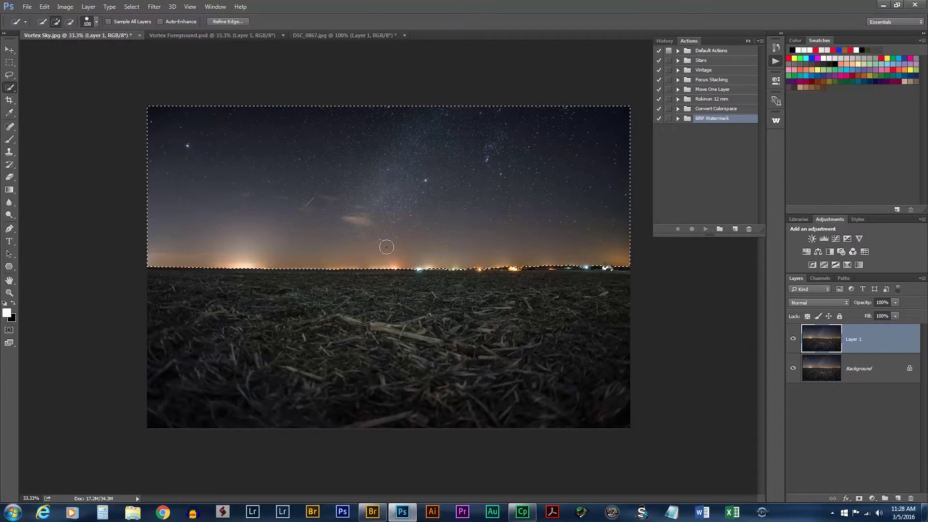
right_click(548, 192)
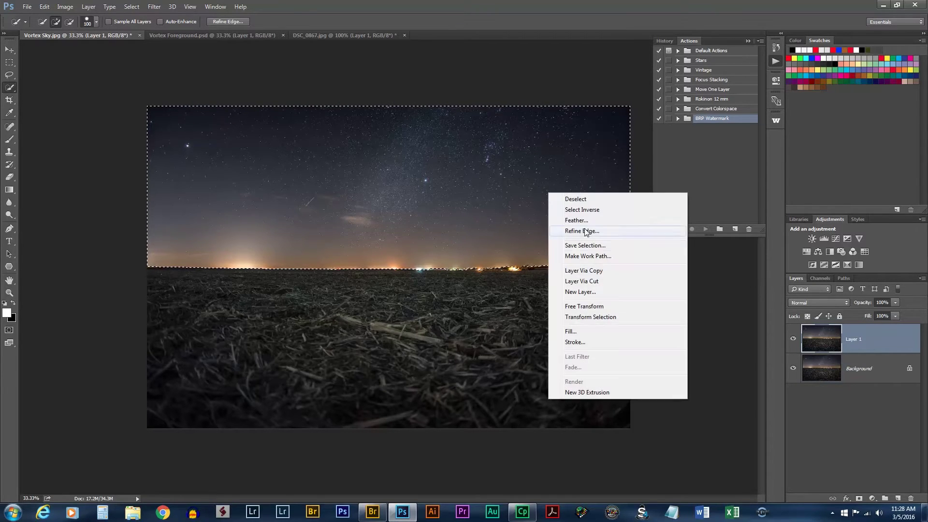
click(595, 231)
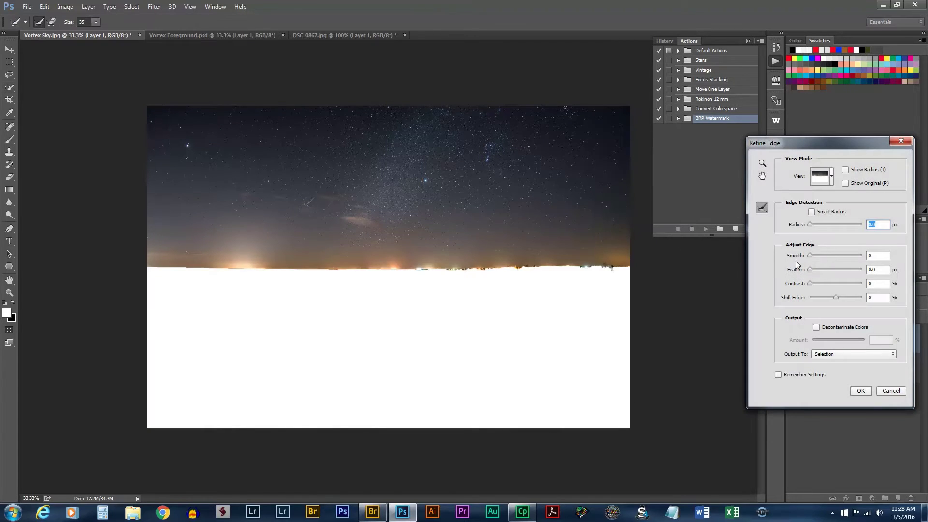
drag(822, 270, 816, 294)
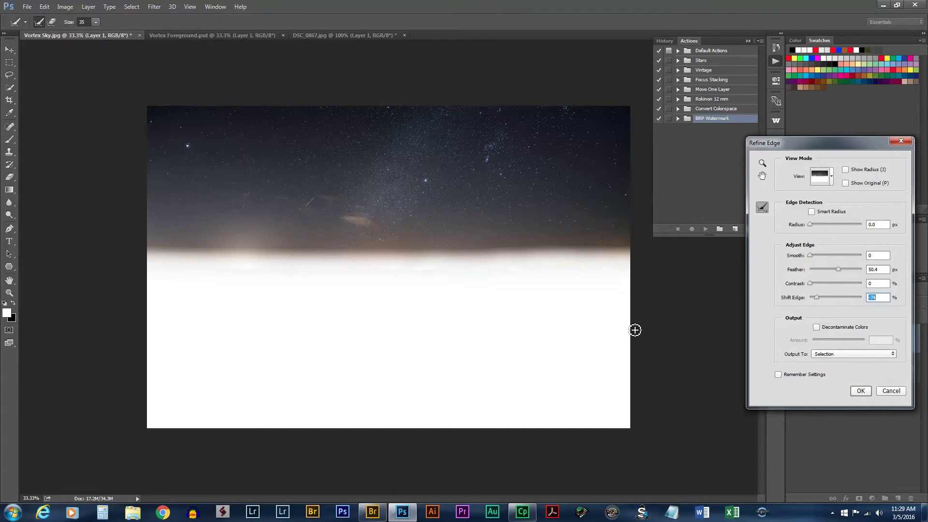
click(863, 388)
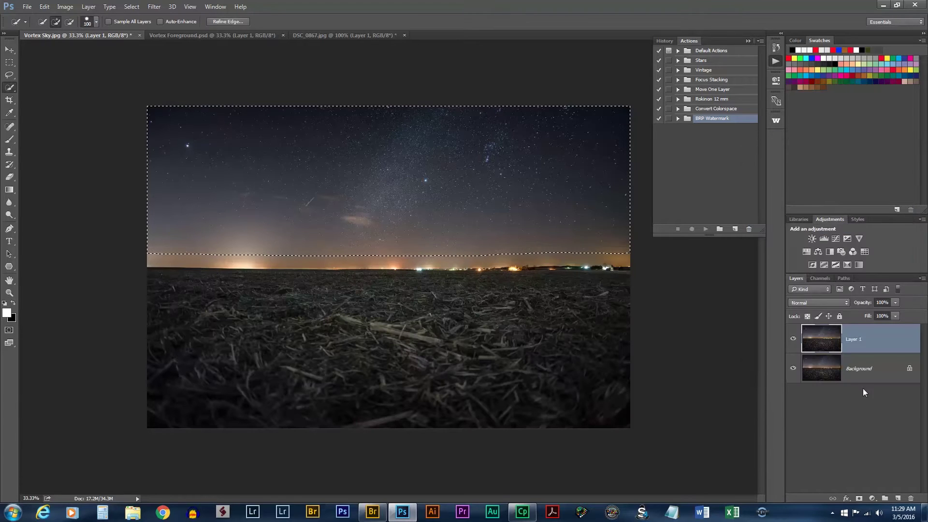
Mask Layer 1 to the feathered sky, check it, then convert it to a smart object
click(859, 498)
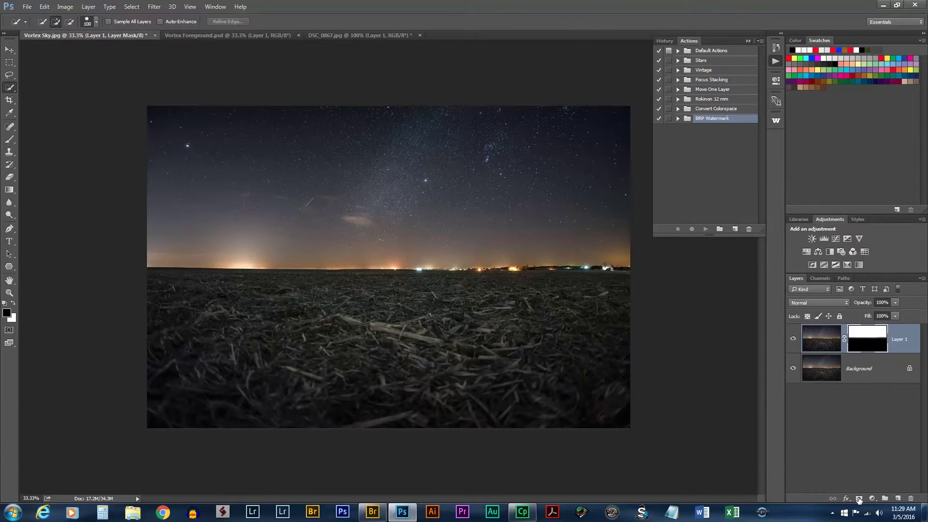
click(794, 369)
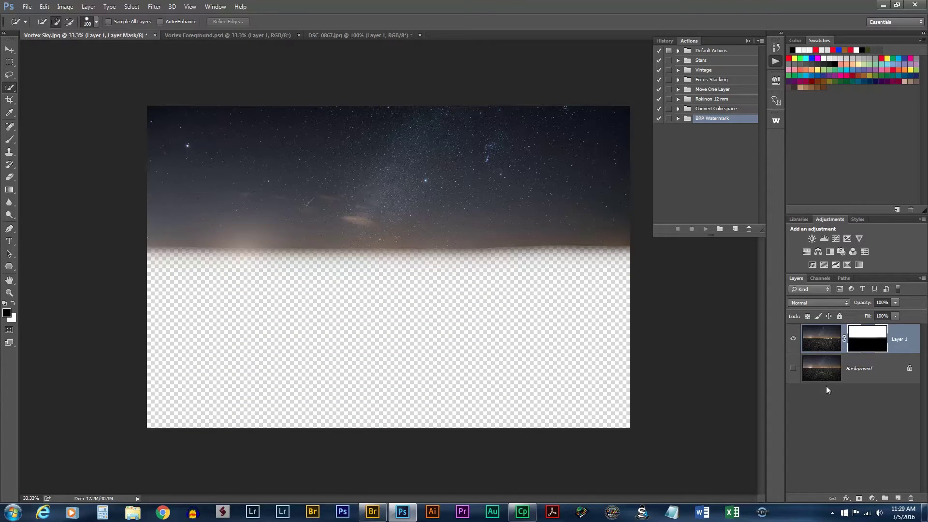
click(793, 368)
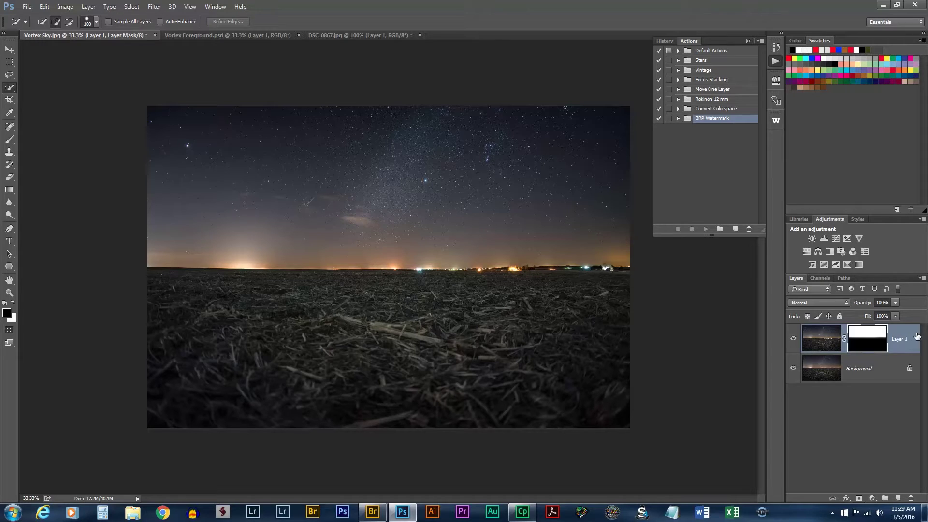
right_click(900, 334)
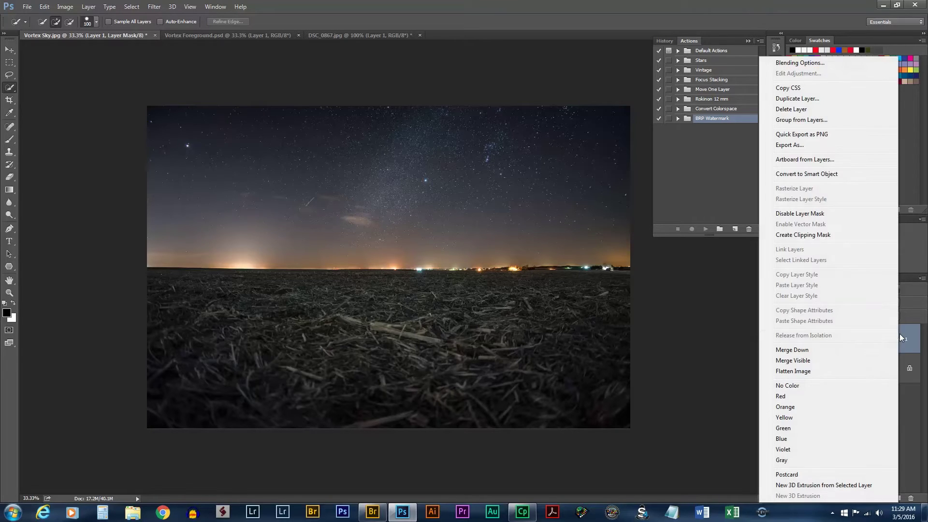
click(807, 173)
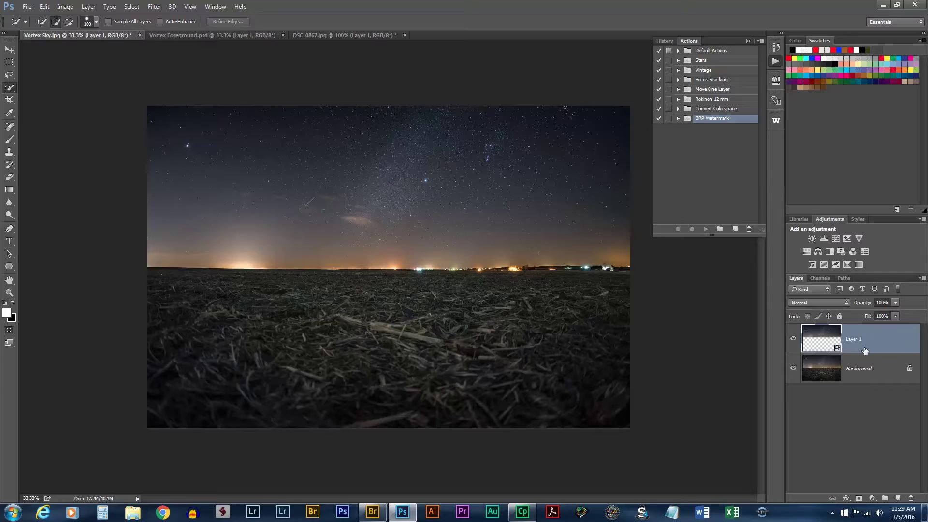
Create action set 'Set 1' and start recording a new action named 'Vortex'
click(720, 230)
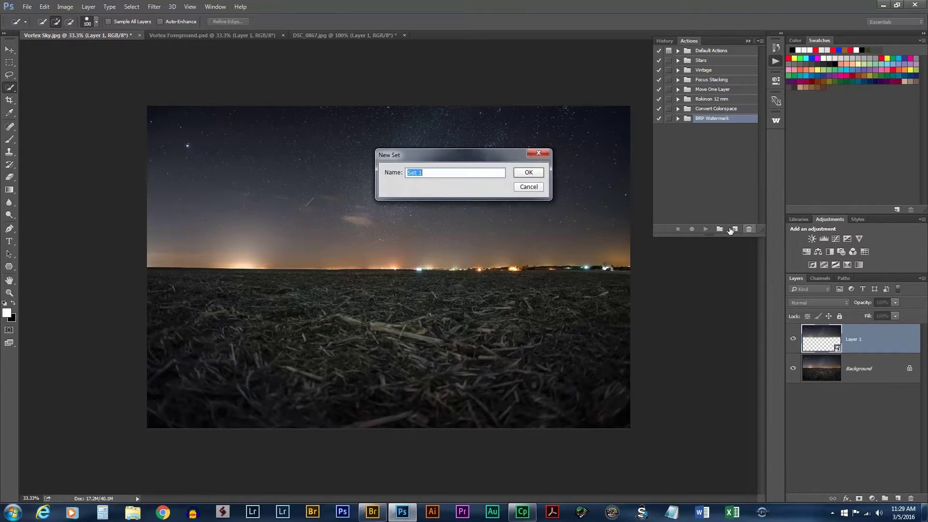
key(Return)
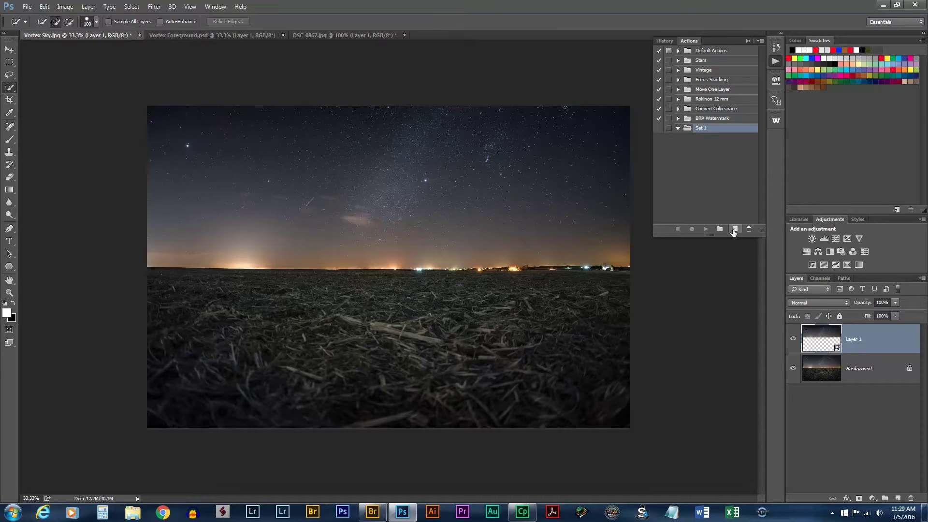
click(735, 229)
key(BackSpace)
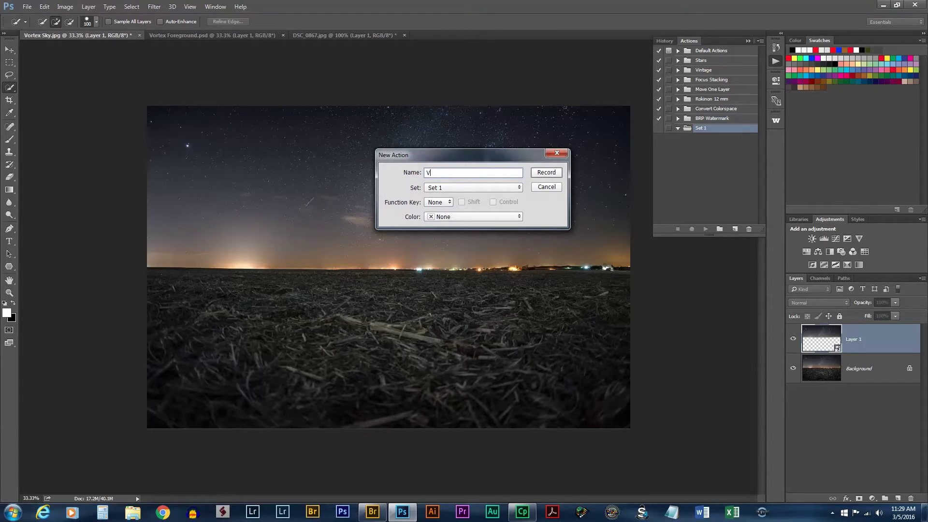
click(560, 172)
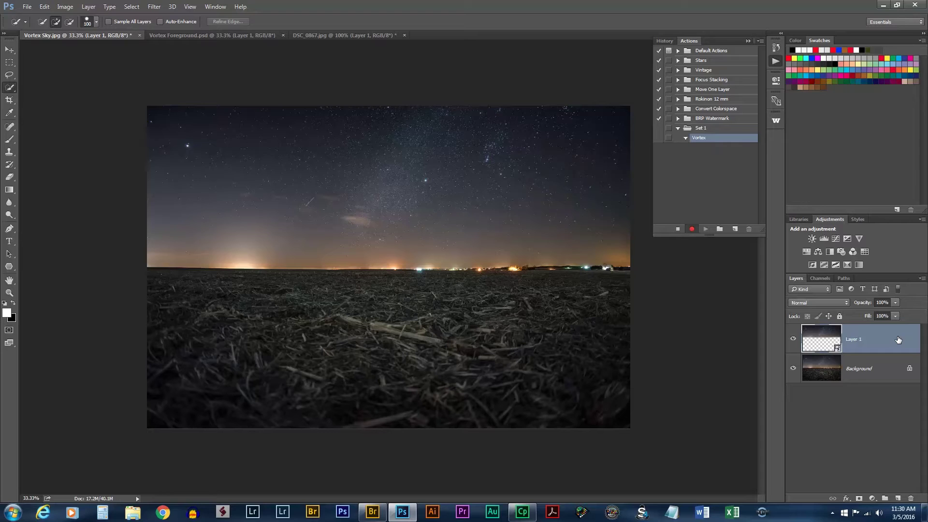
Copy the sky to Layer 1 copy and free-transform it with the pivot moved up-right
key(ctrl+j)
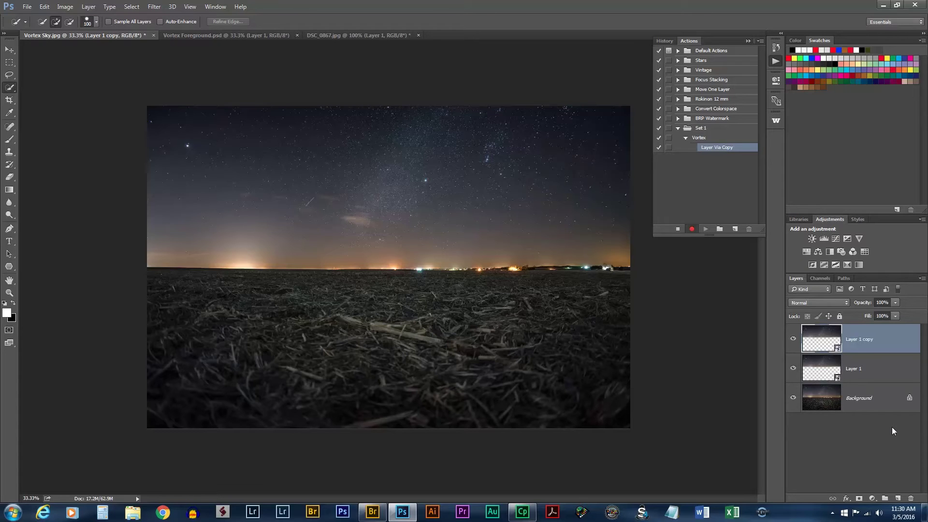
key(ctrl+t)
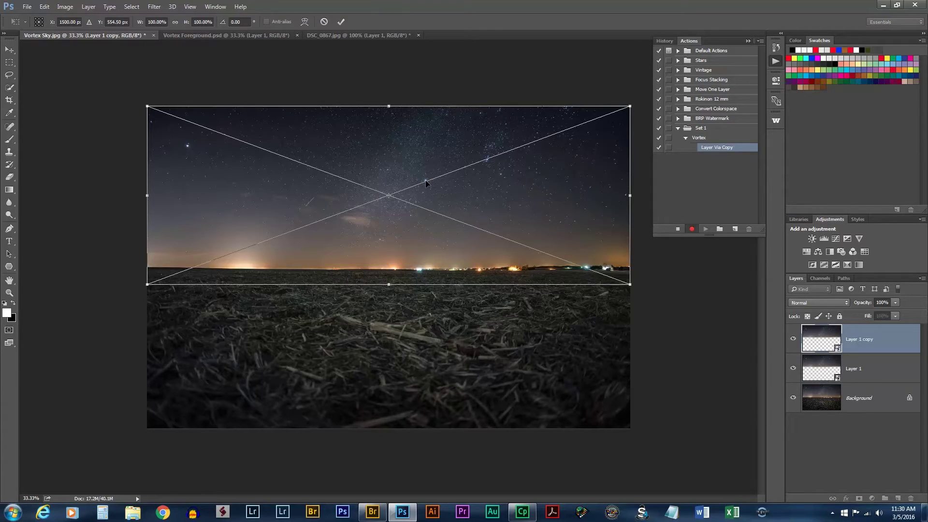
drag(389, 195, 425, 181)
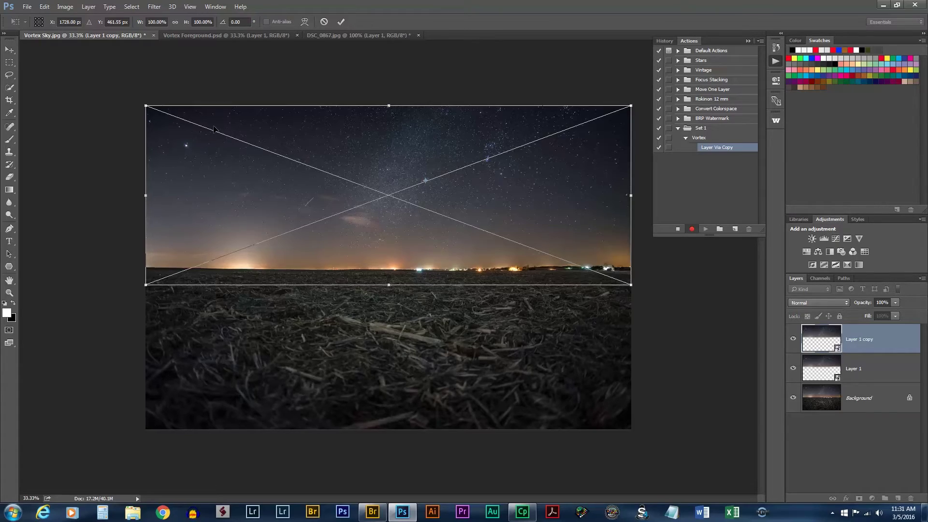
Zoom to 200% and set the transform rotation angle to .05 degrees
key(ctrl+plus)
key(ctrl+plus)
key(ctrl+plus)
key(ctrl+plus)
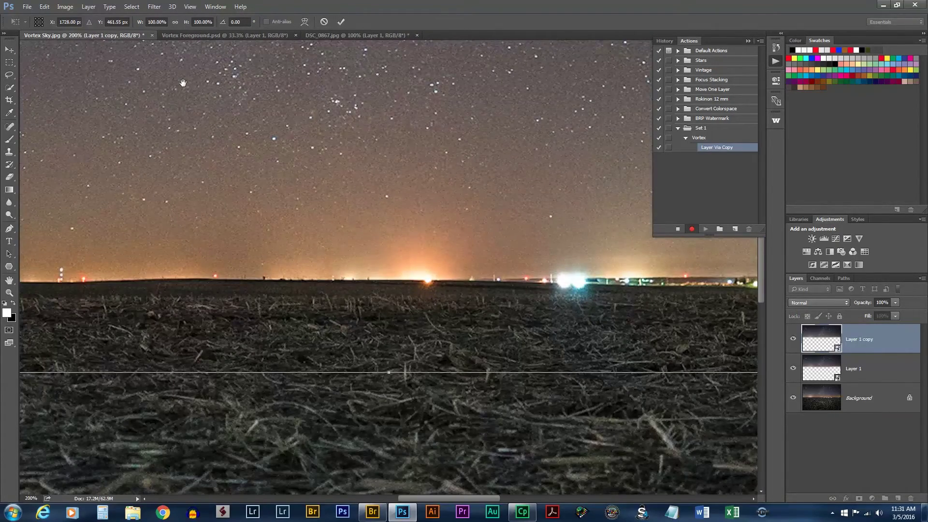
drag(181, 80, 323, 241)
drag(280, 171, 512, 460)
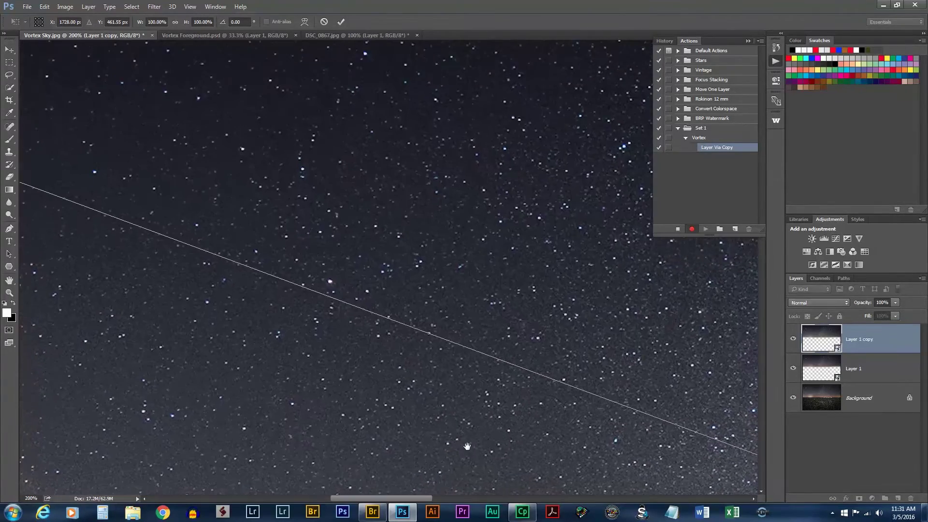
drag(134, 187, 647, 292)
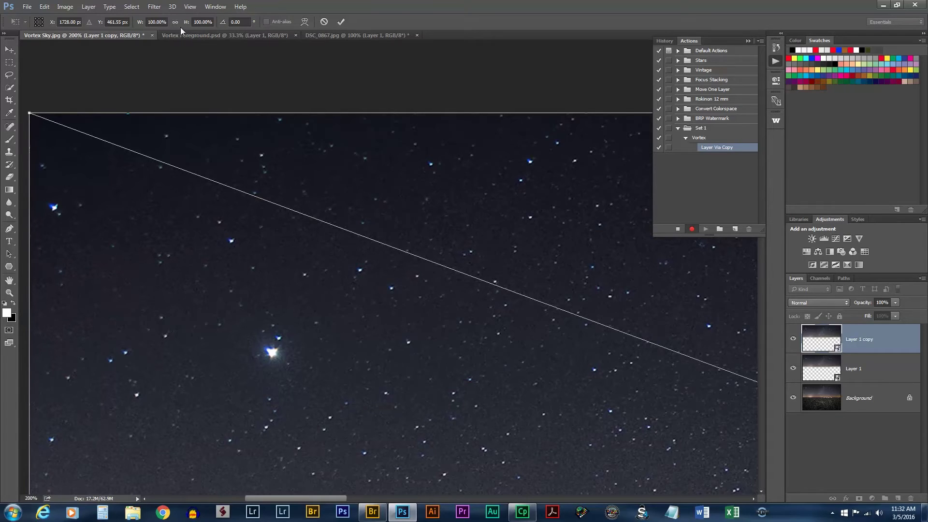
click(246, 21)
key(BackSpace)
text(.0)
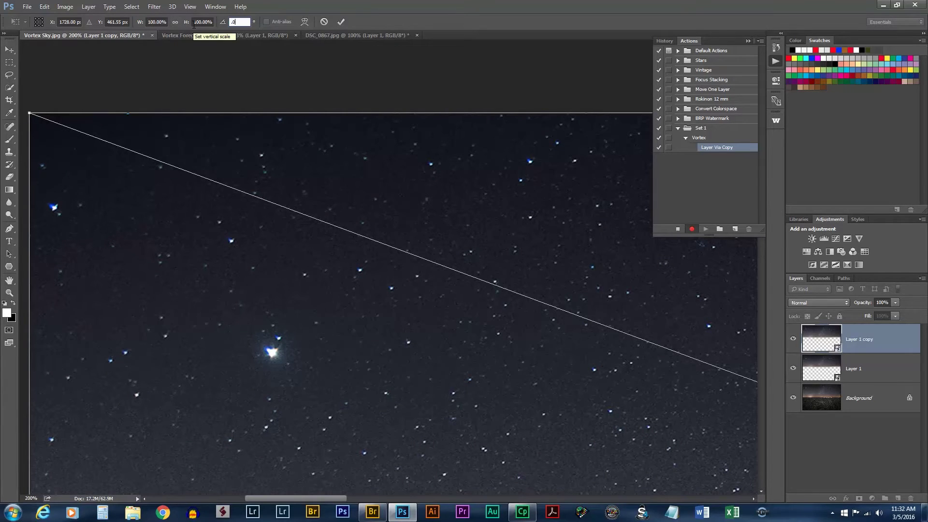
text(7)
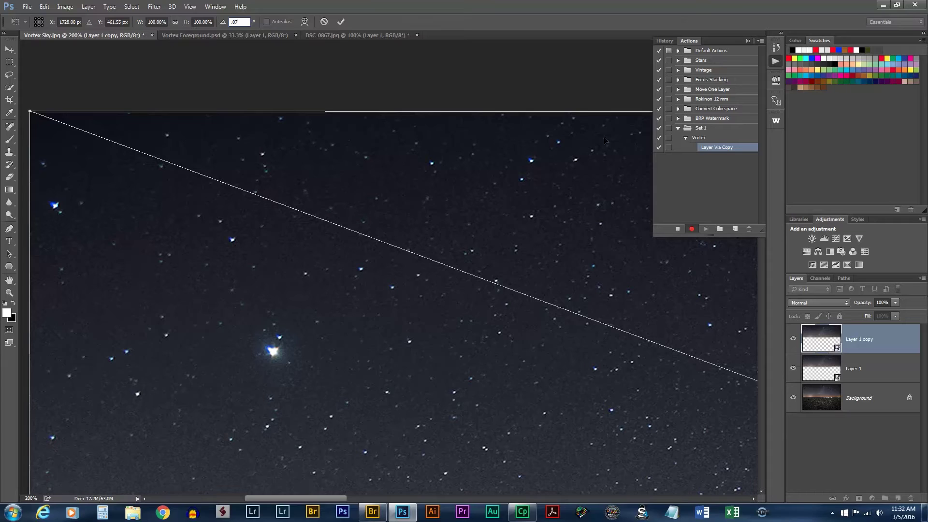
key(BackSpace)
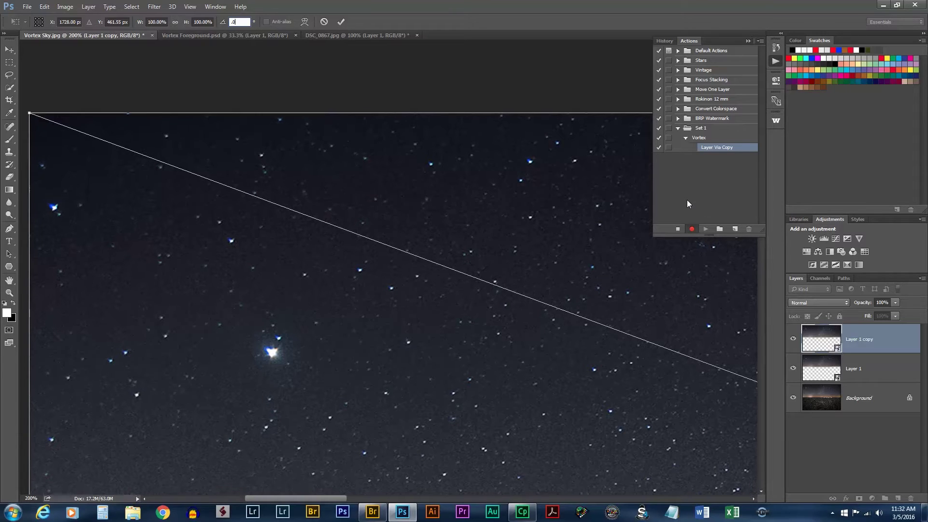
text(5)
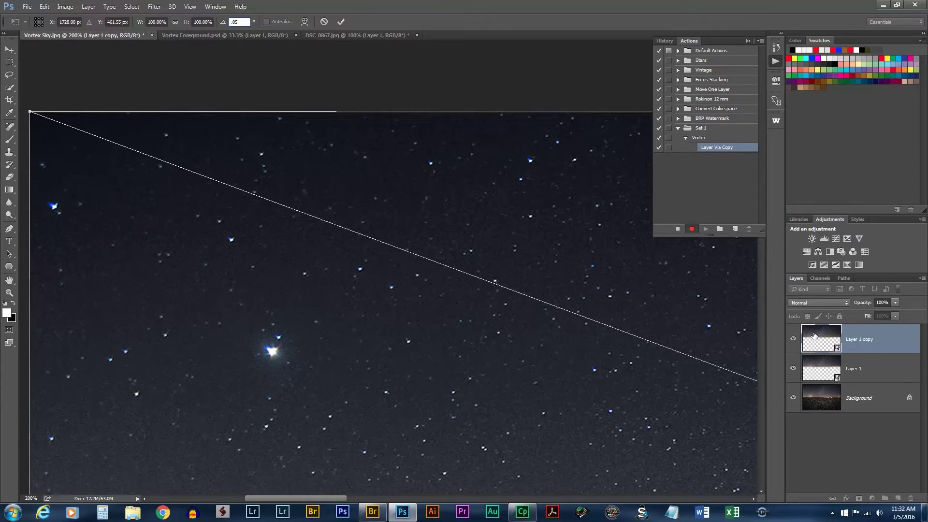
Set Layer 1 copy to Lighten and commit a linked 99.95% scale with the rotation
click(822, 302)
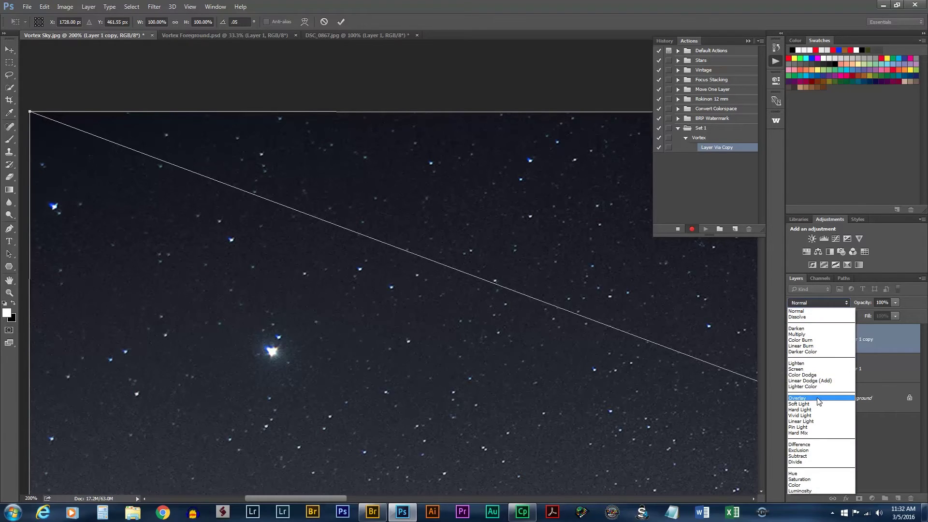
click(813, 363)
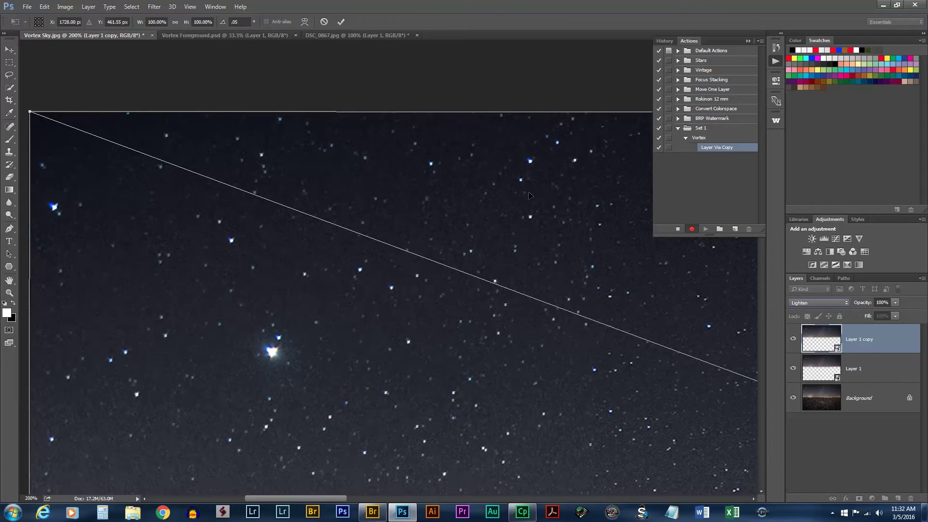
click(174, 22)
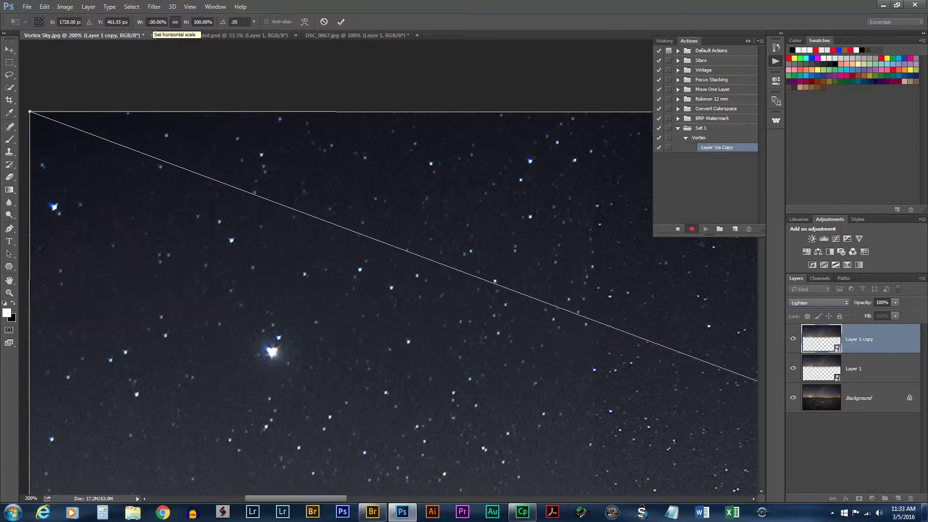
click(149, 21)
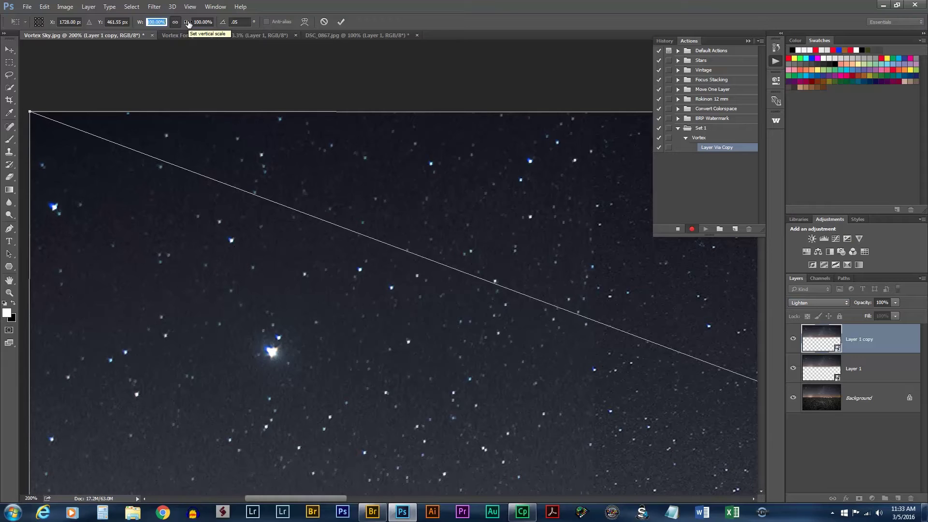
text(99.95)
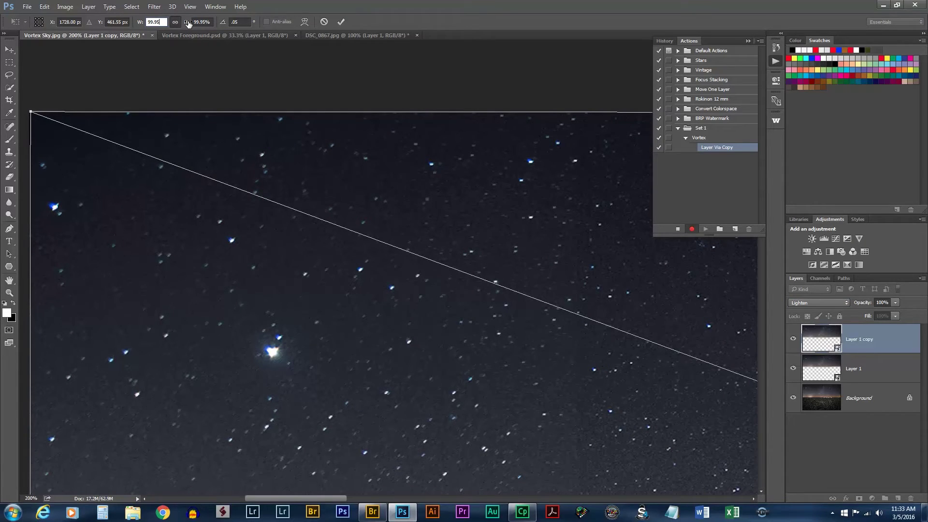
key(Return)
key(w)
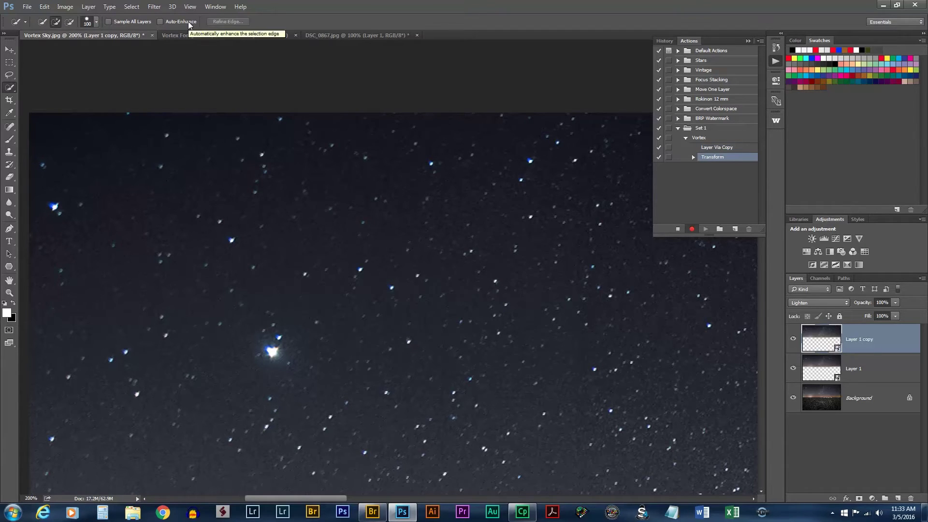
Zoom out, stop recording the Vortex action, and collapse its steps
key(ctrl+minus)
key(ctrl+minus)
key(ctrl+minus)
key(ctrl+minus)
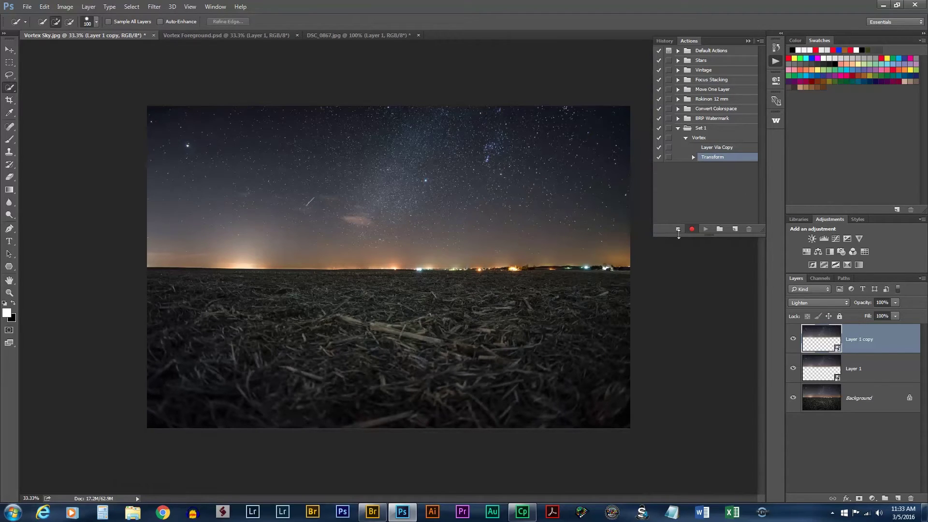
click(678, 229)
click(704, 141)
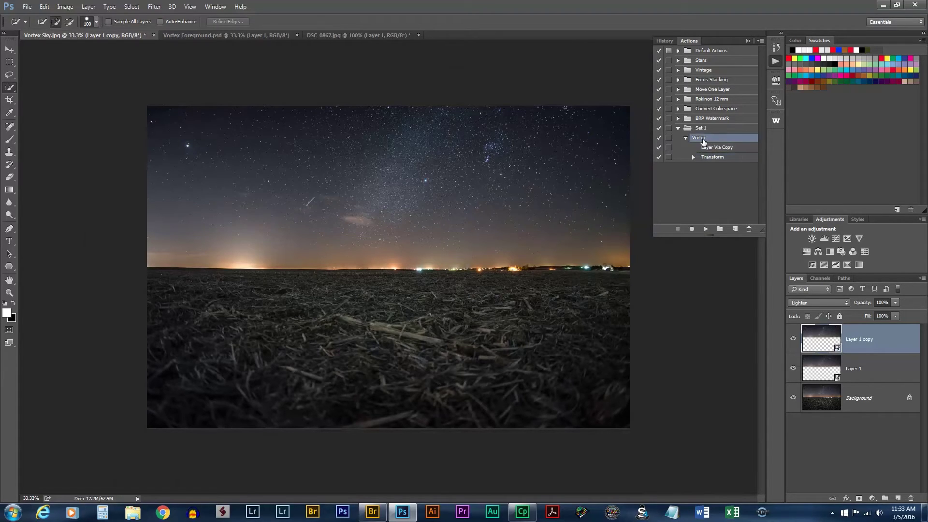
click(684, 139)
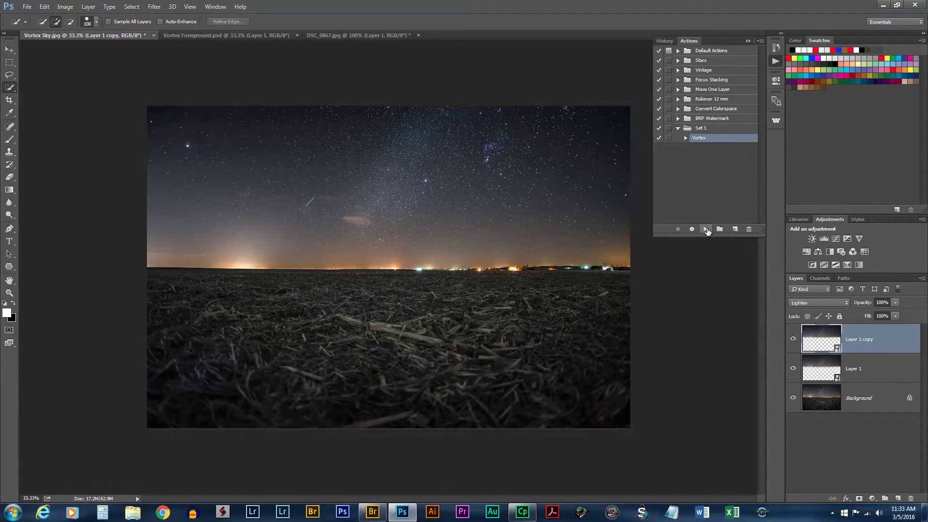
Test the Vortex action by playing it ten times to stack rotated copies
click(706, 229)
click(707, 230)
click(706, 229)
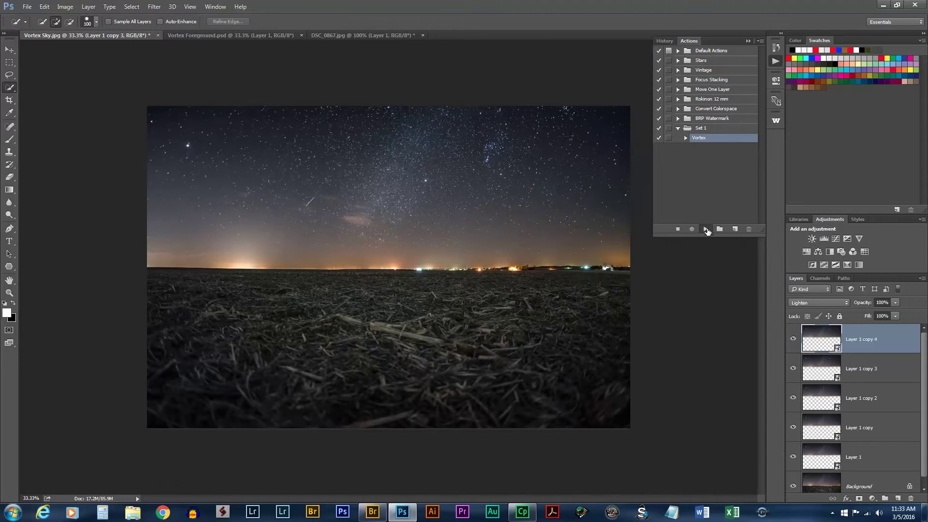
click(706, 229)
click(707, 229)
click(707, 229)
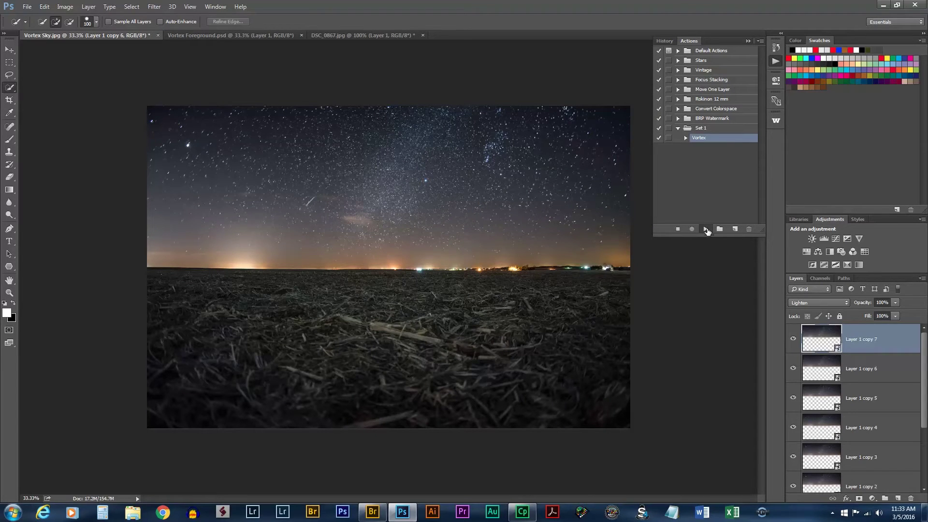
click(706, 229)
click(707, 229)
click(706, 229)
click(706, 230)
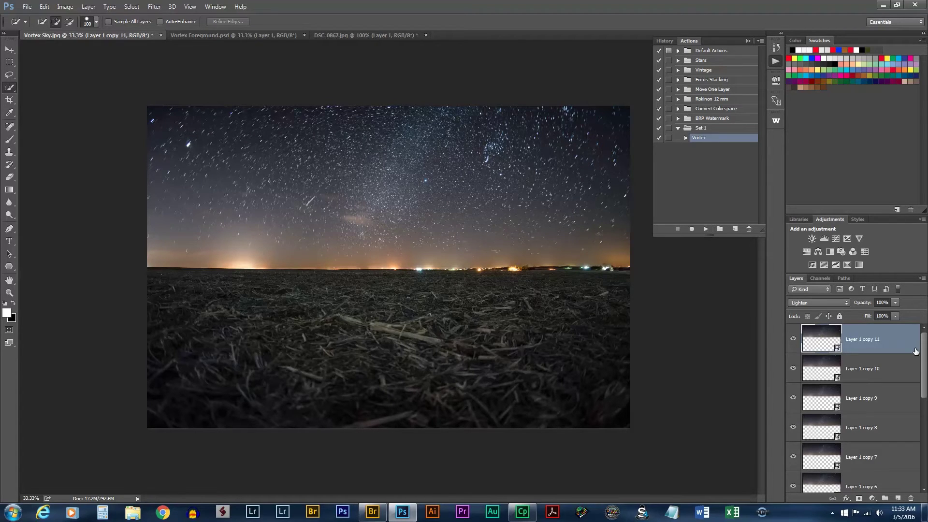
Select all the test Layer 1 copies and delete them
scroll(855, 409, down, 5)
scroll(892, 436, down, 2)
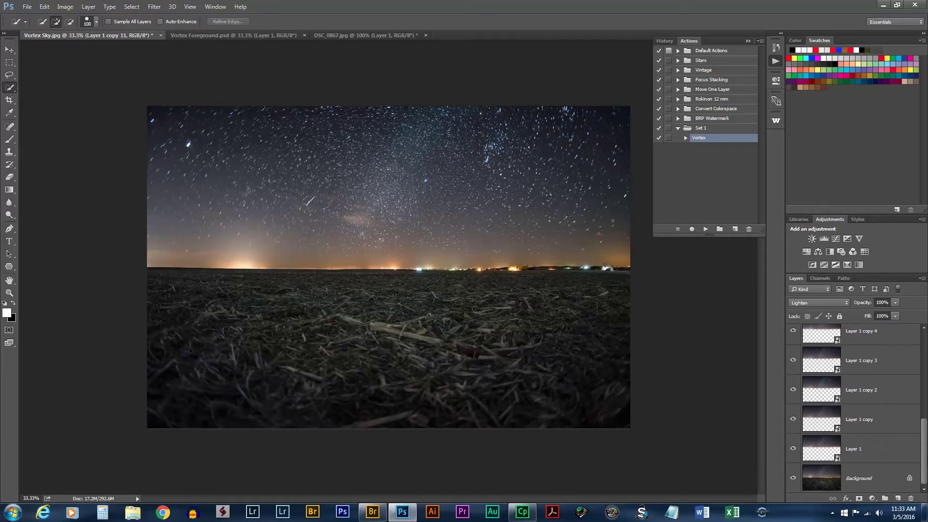
shift+click(890, 421)
key(Delete)
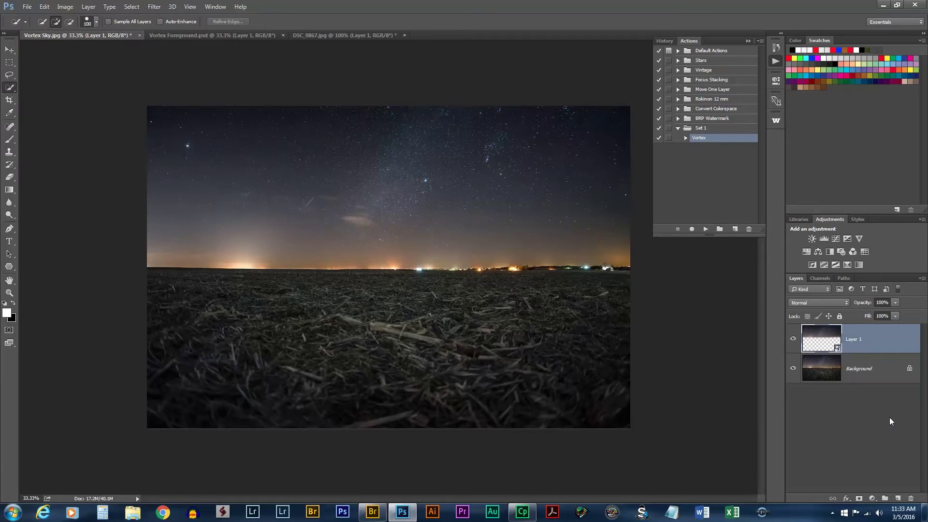
Duplicate the Layer Via Copy and Transform step pair repeatedly in the Vortex action
click(686, 138)
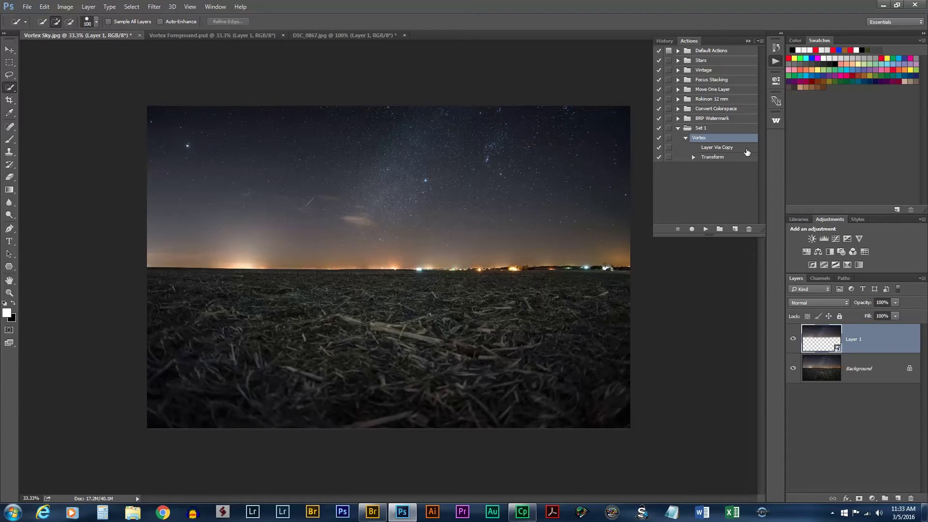
click(746, 148)
shift+click(743, 158)
click(761, 41)
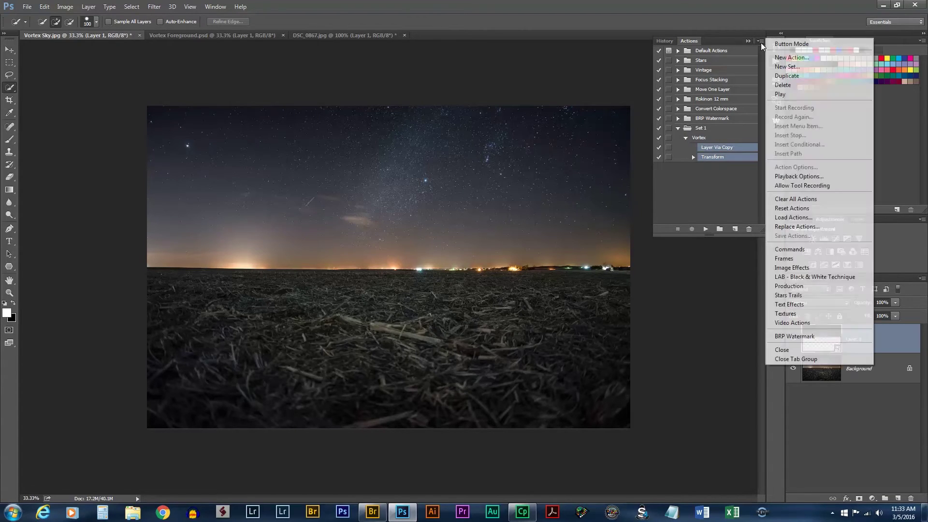
click(798, 76)
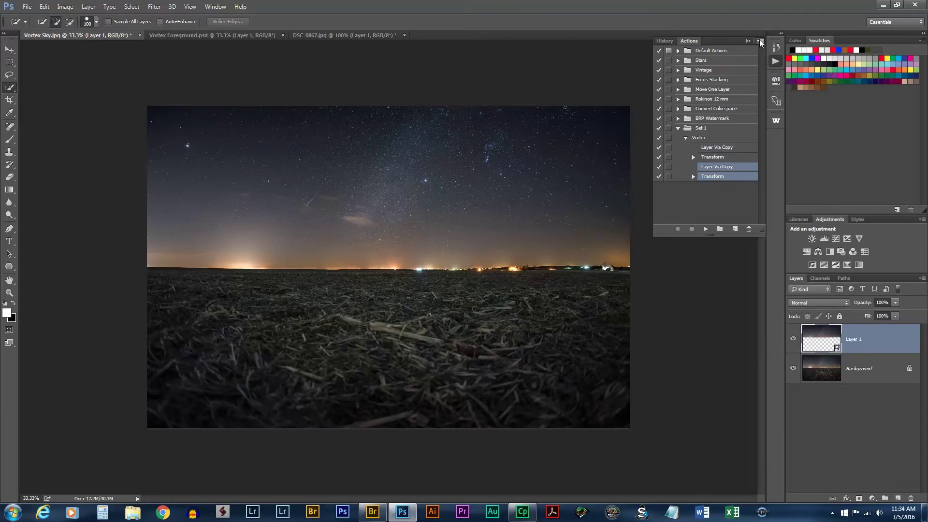
click(761, 42)
click(797, 76)
click(760, 41)
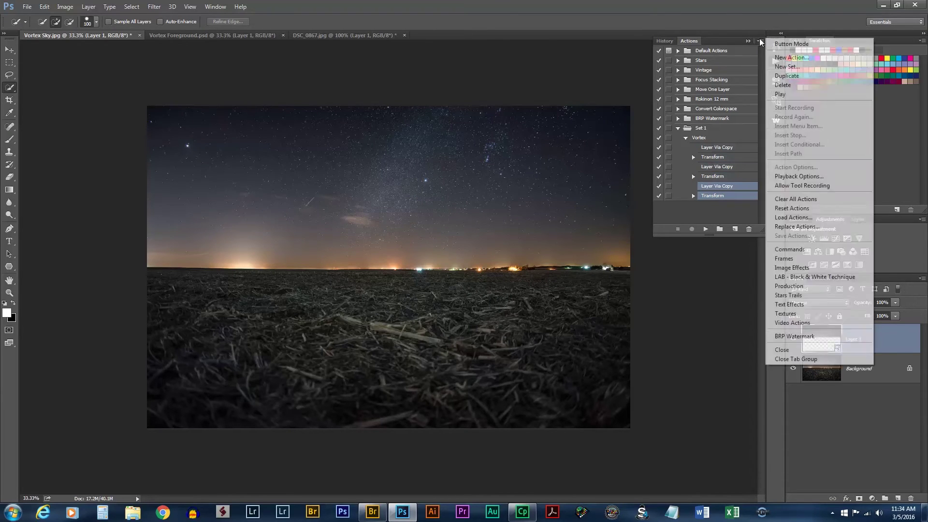
click(795, 76)
click(760, 42)
click(789, 76)
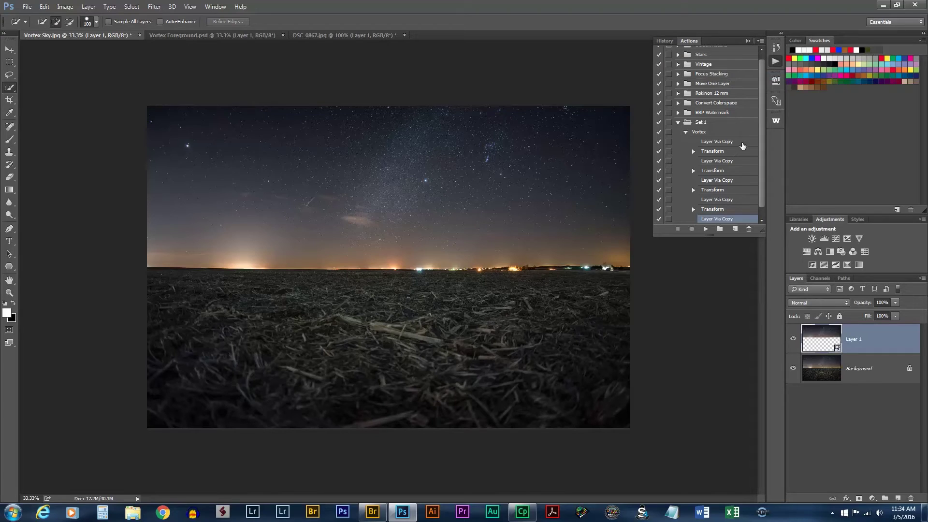
Select every Vortex step and duplicate the whole list twice
click(743, 144)
scroll(731, 164, down, 1)
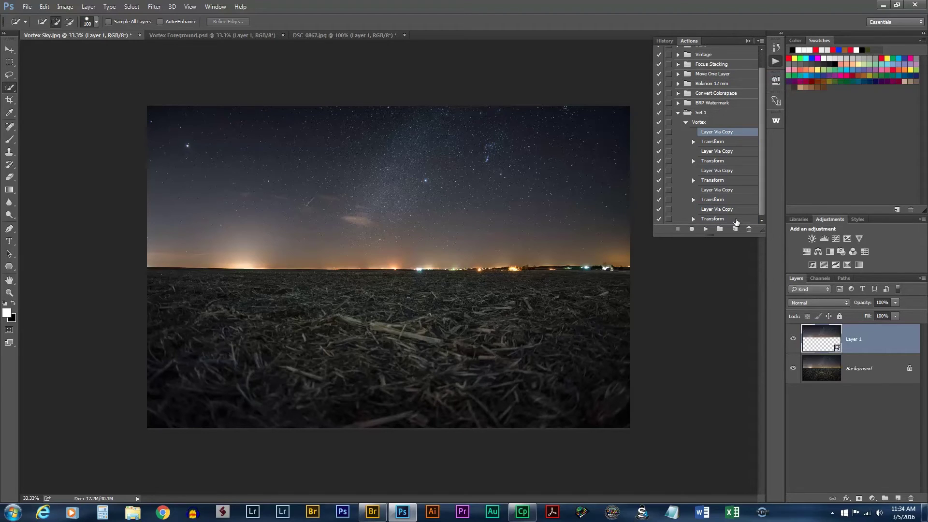
shift+click(736, 220)
click(761, 41)
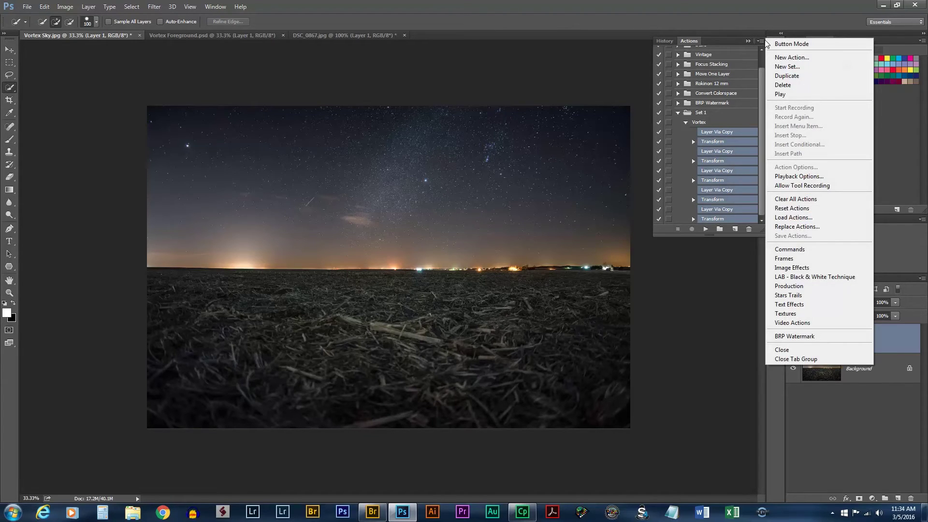
click(788, 76)
click(761, 41)
click(788, 76)
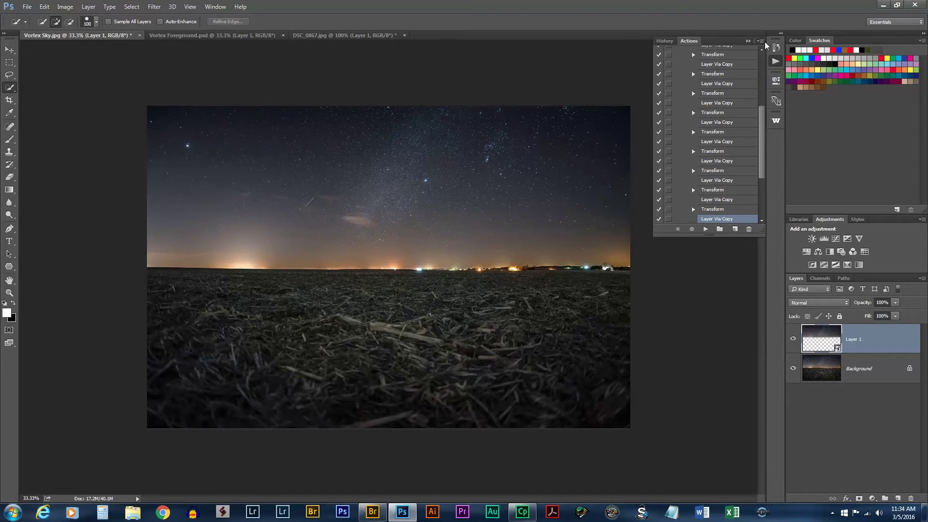
Duplicate the full Vortex step list twice more and collapse the action
click(761, 41)
click(793, 75)
click(760, 41)
click(793, 75)
scroll(754, 133, up, 10)
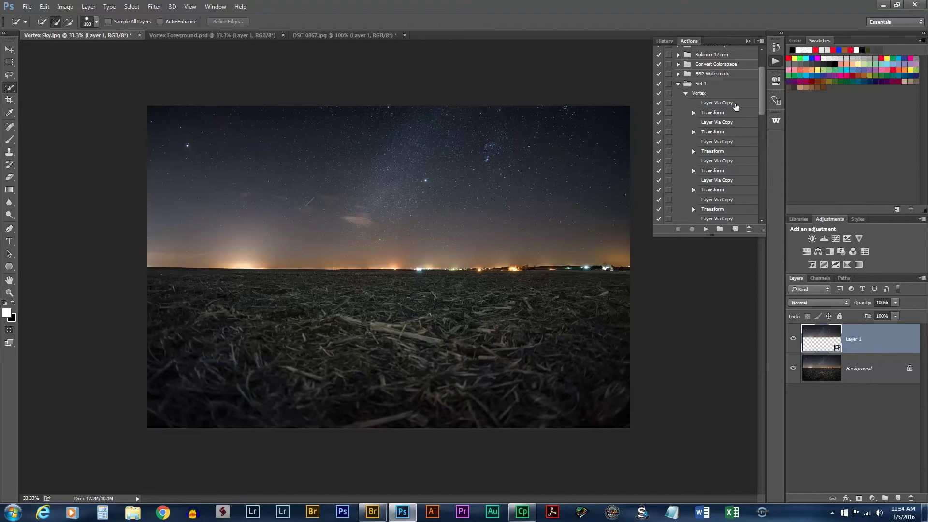
click(687, 94)
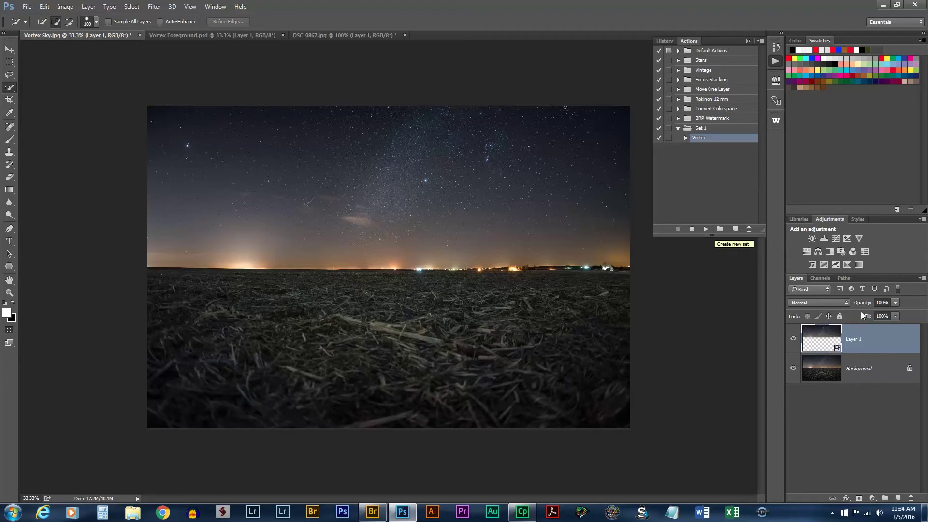
Play Vortex once and set all resulting copy layers to Lighten blending
click(706, 230)
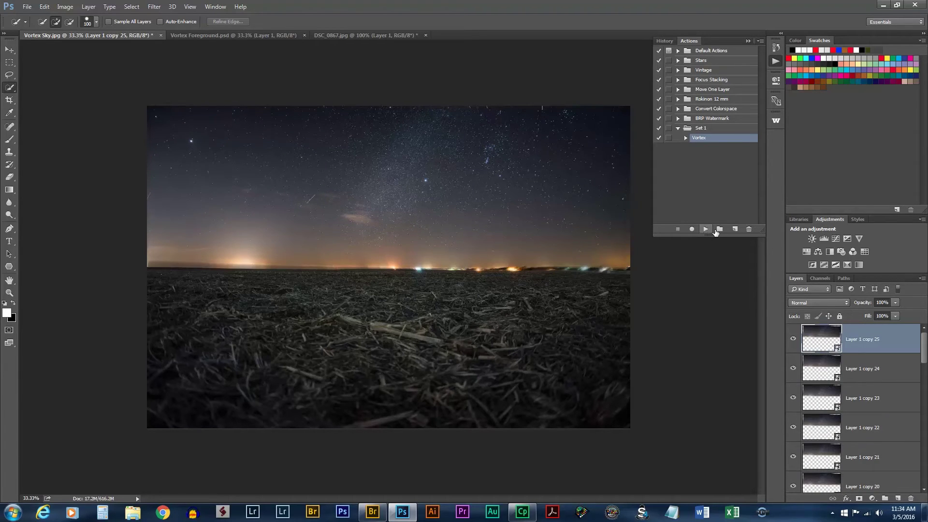
drag(924, 354, 924, 483)
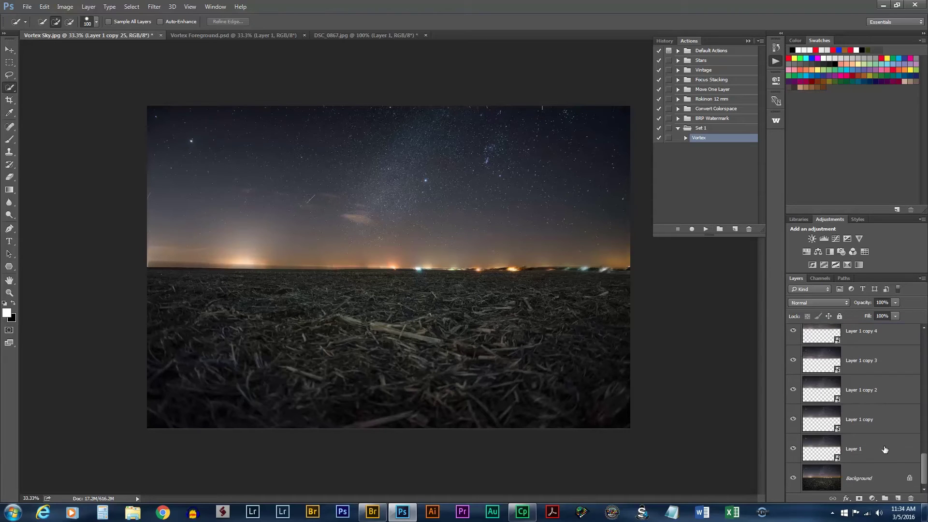
shift+click(888, 425)
click(829, 306)
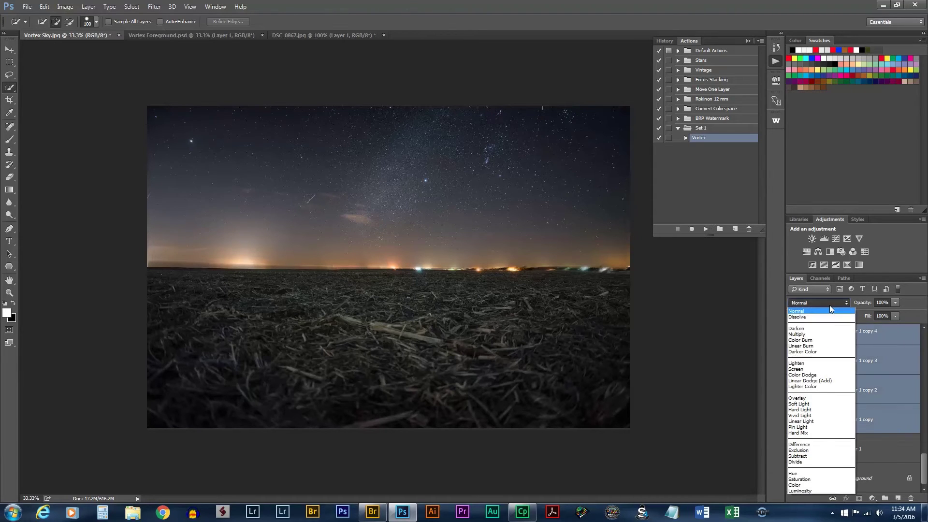
click(817, 363)
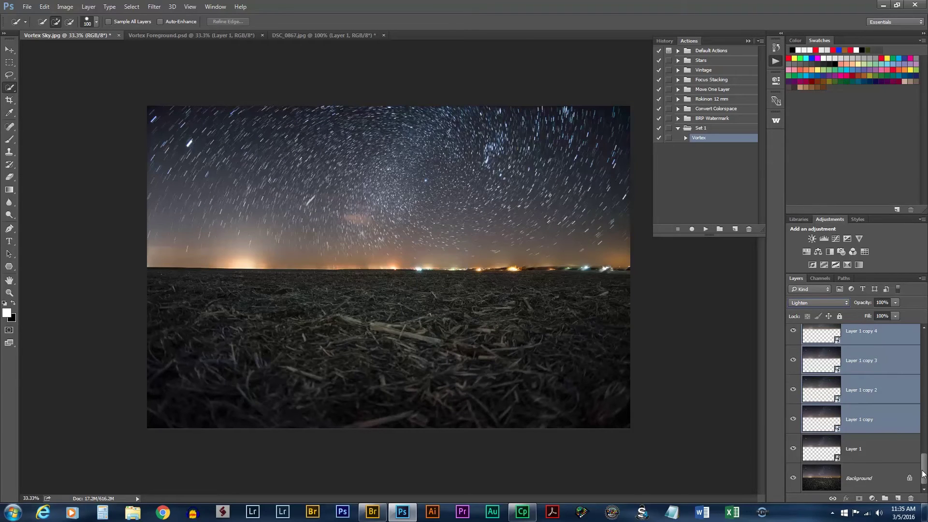
Select the top copy, Layer 1 copy 25, and play Vortex twice more up to copy 75
drag(924, 473, 924, 319)
click(895, 344)
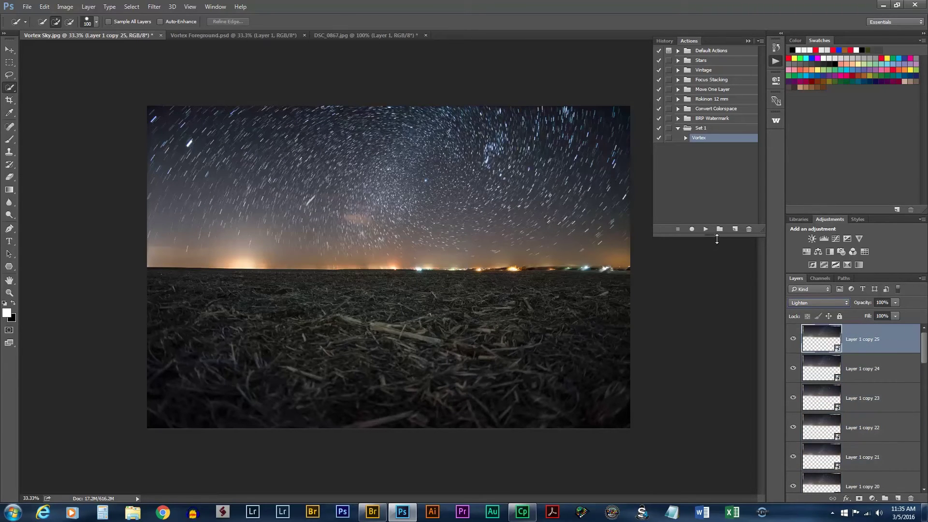
click(705, 229)
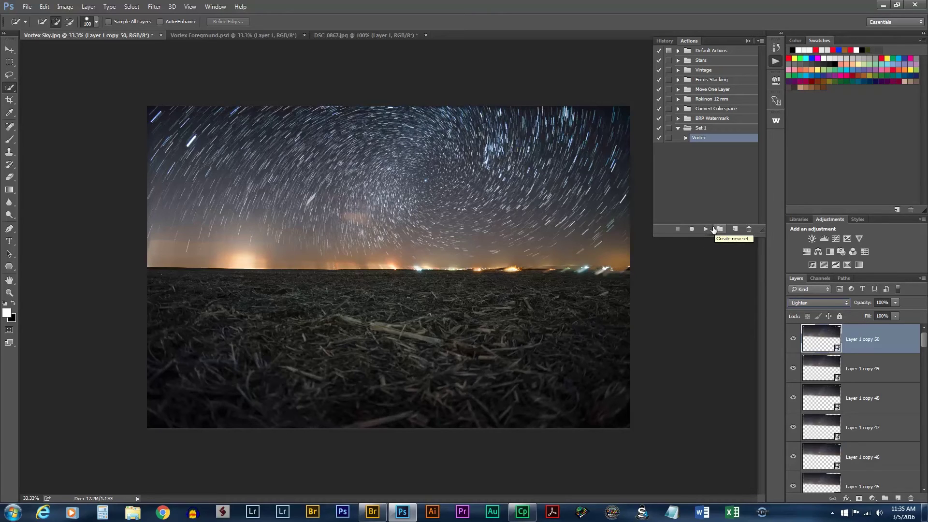
click(706, 231)
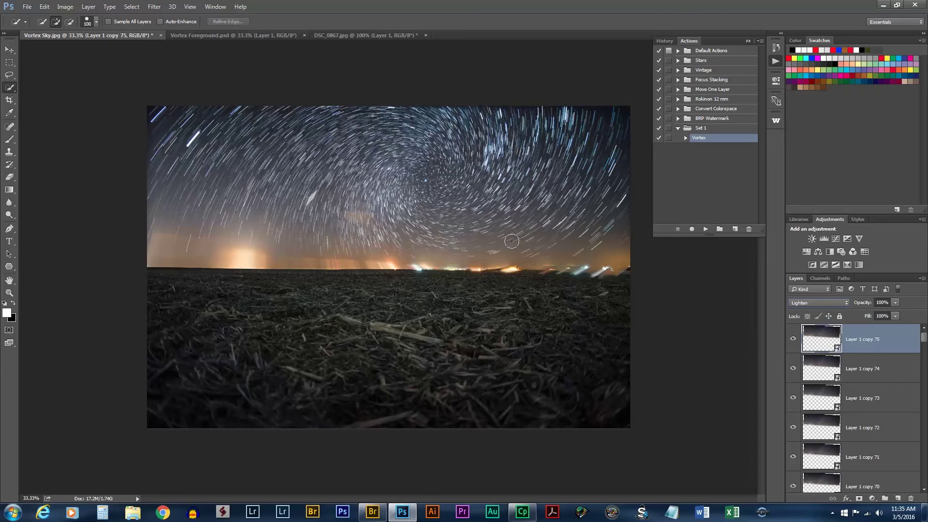
click(685, 138)
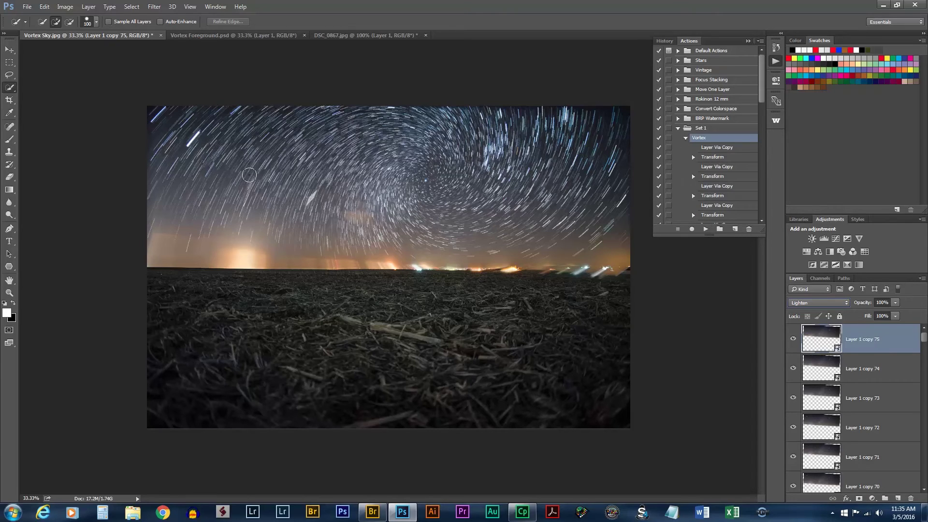
click(685, 138)
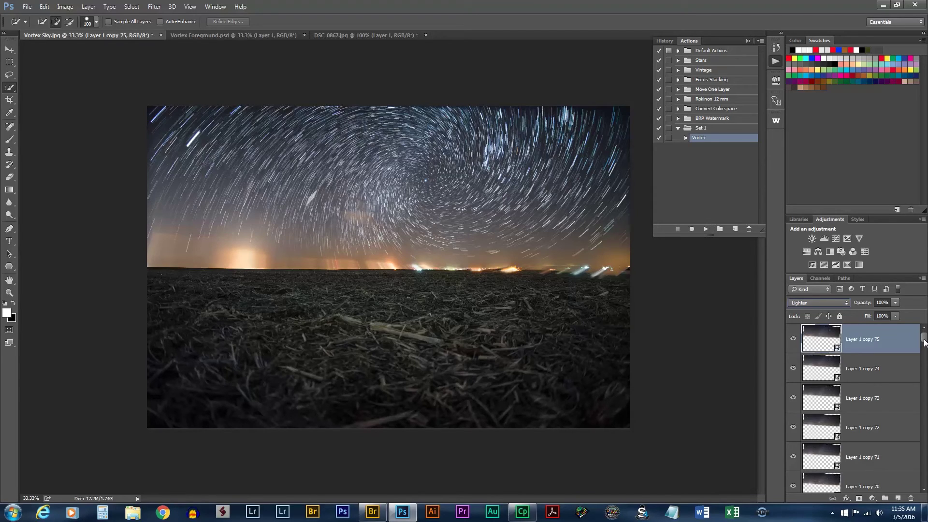
Select Layer 1 through the top copy and group them into Group 1
drag(925, 334, 926, 489)
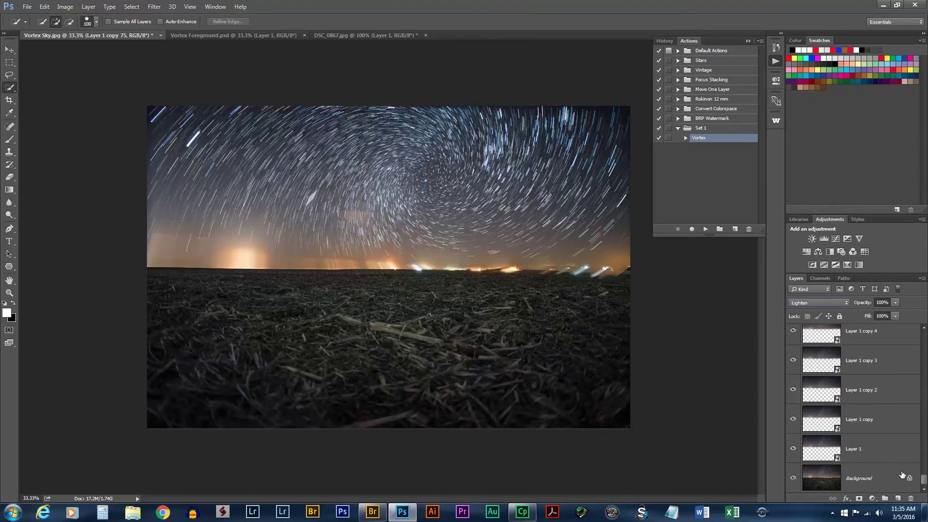
shift+click(894, 455)
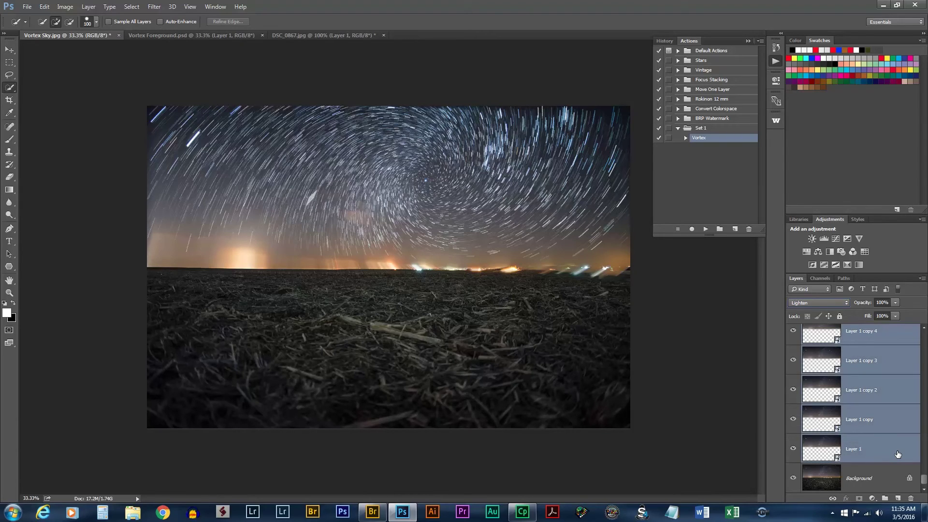
key(ctrl+g)
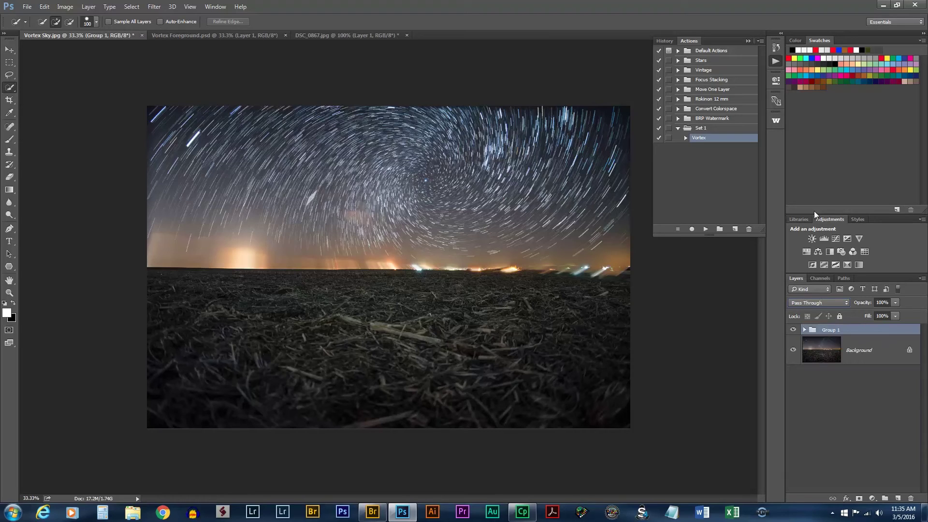
Toggle Group 1's visibility to compare, then give it a white layer mask
click(793, 330)
click(793, 329)
click(859, 498)
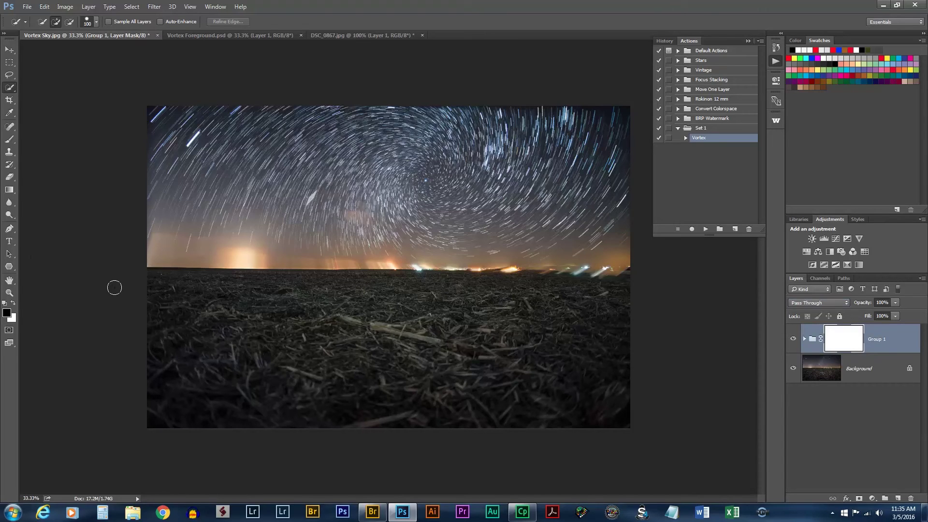
Paint black on Group 1's mask with a 300 px, 0% hardness brush along the horizon and ground
key(b)
right_click(632, 281)
right_click(561, 282)
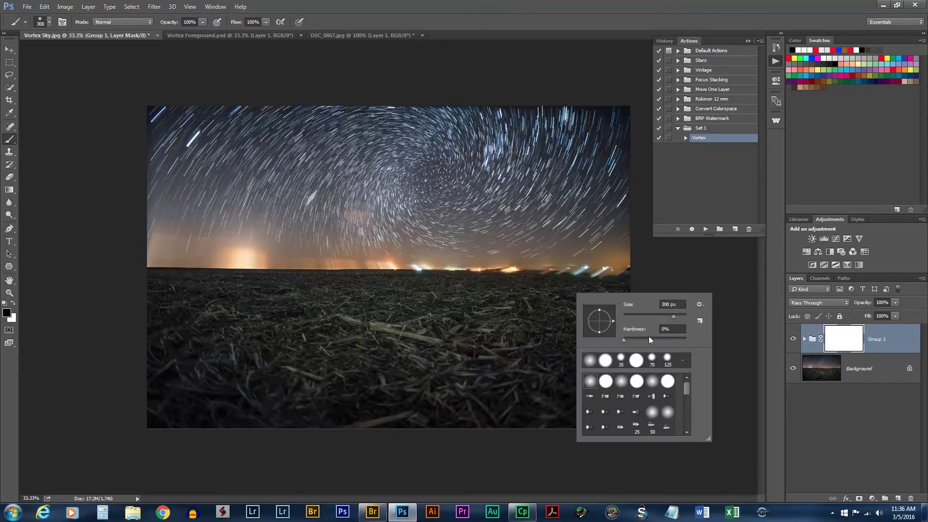
click(616, 272)
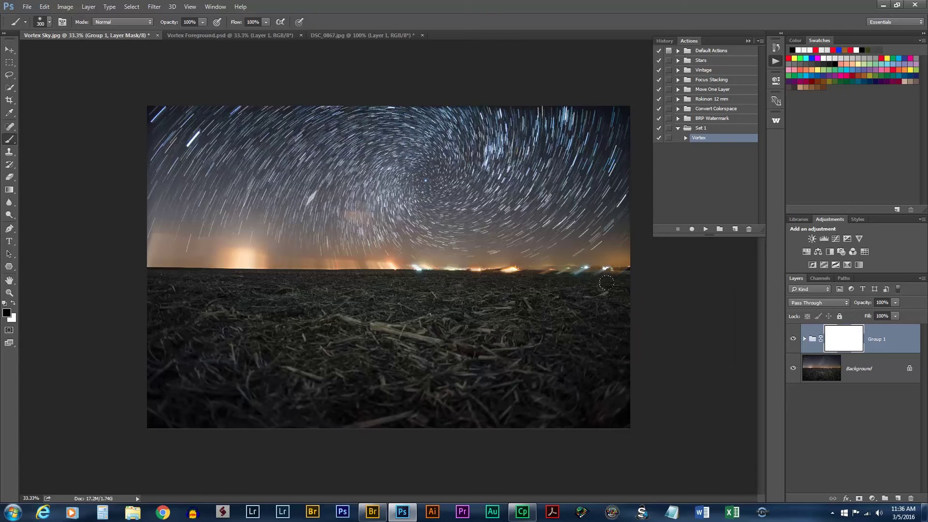
click(606, 271)
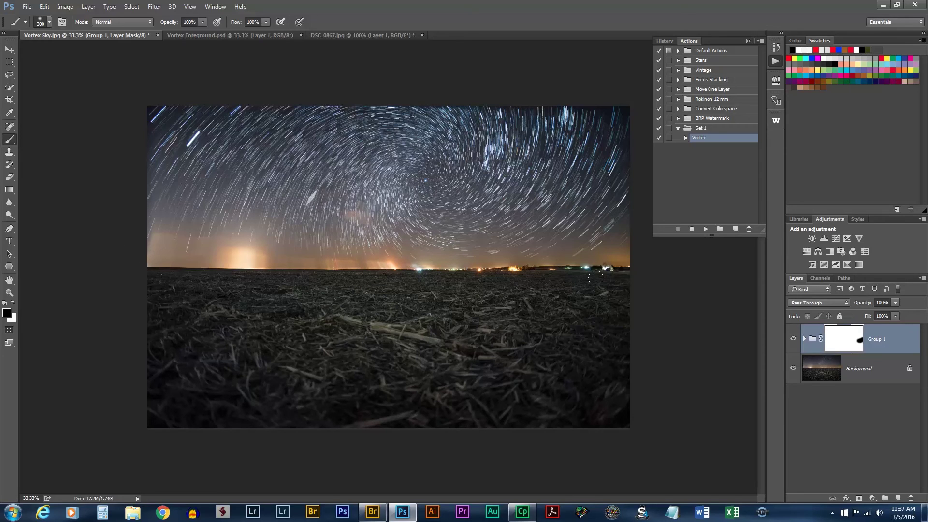
drag(375, 274, 376, 261)
Copy the masked Vortex Foreground layer into Vortex Sky.jpg as Layer 2, then show DSC_0867.jpg
click(233, 35)
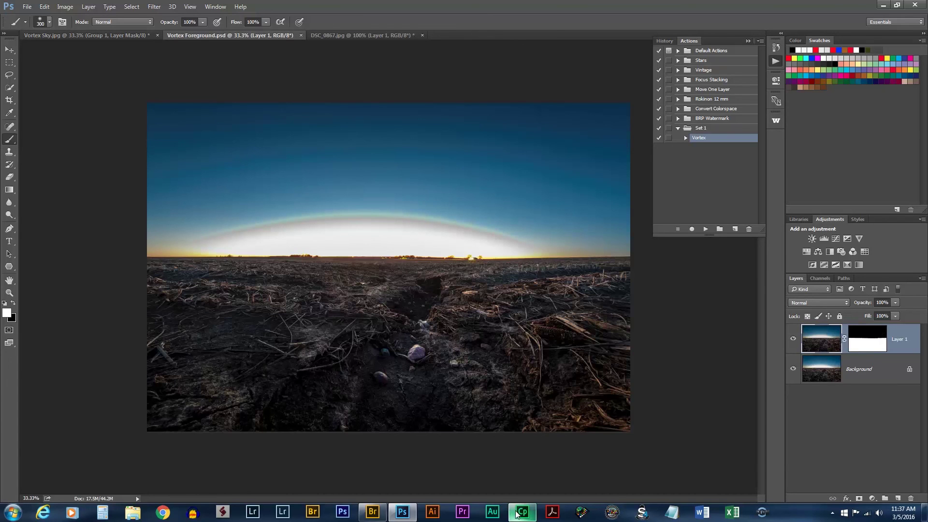
drag(70, 35, 479, 377)
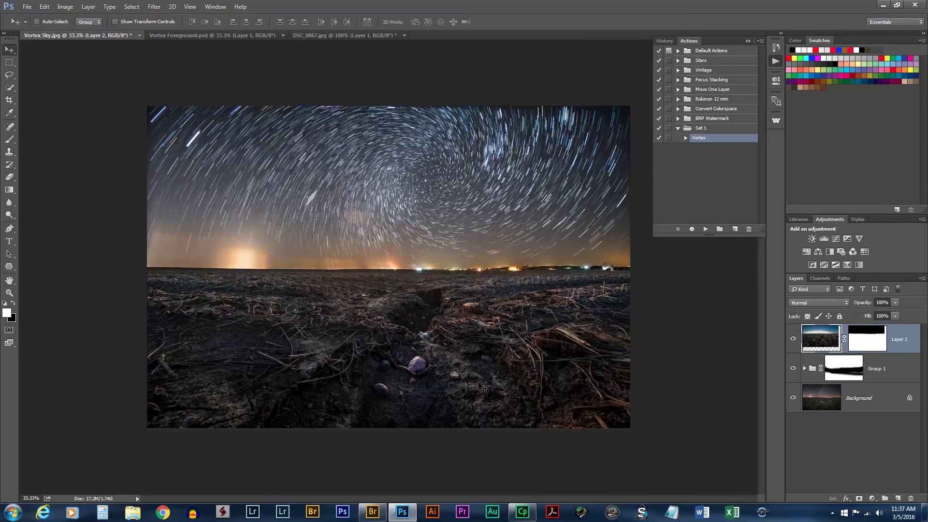
click(356, 37)
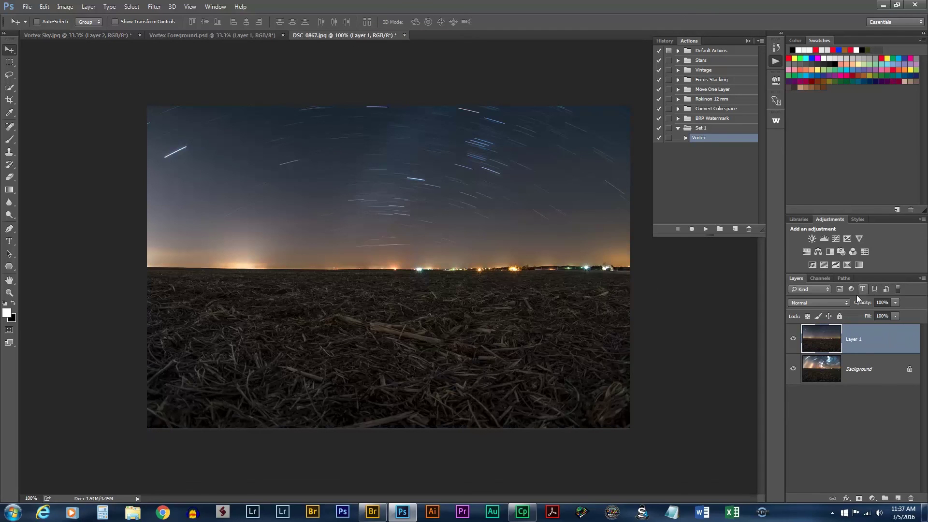
Hide Layer 1 in DSC_0867.jpg to reveal the swirled background, then return to Vortex Sky.jpg
click(793, 342)
key(ctrl+Tab)
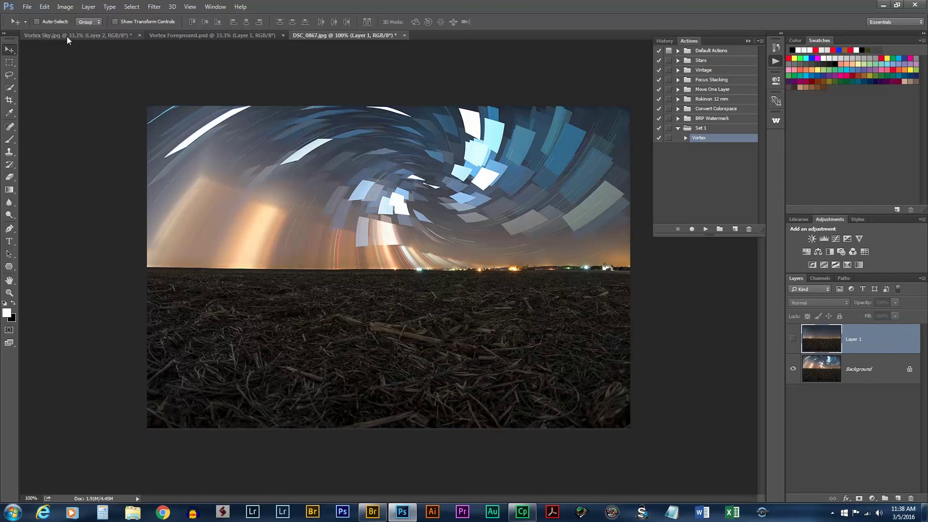